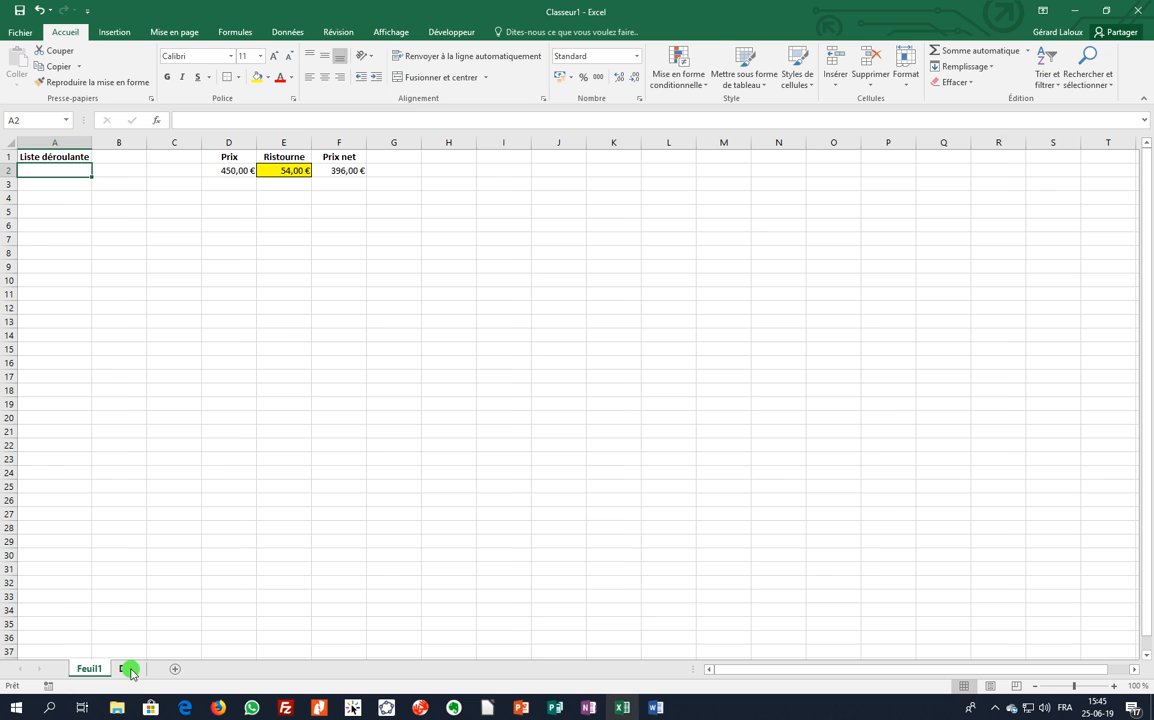
Examine the list and discount rate on the Data sheet, and the Ristourne formula in E2 on Feuil1.
{"action": "left_click", "coordinate": [129, 669]}
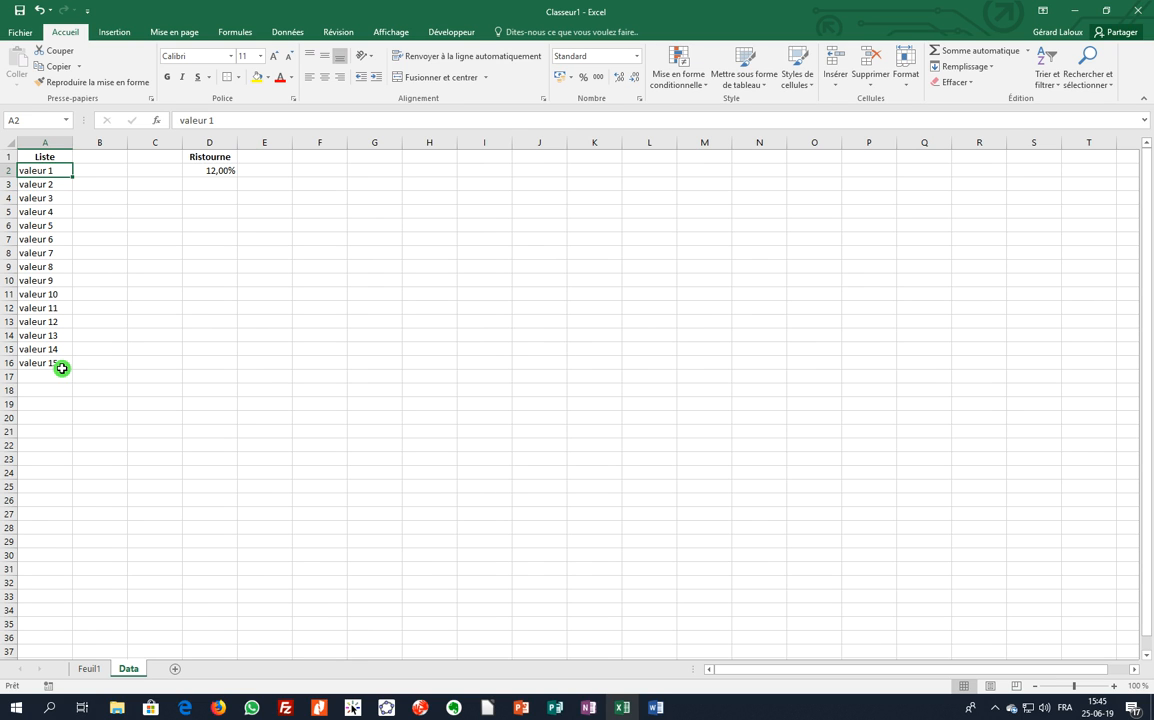
{"action": "left_click", "coordinate": [215, 169]}
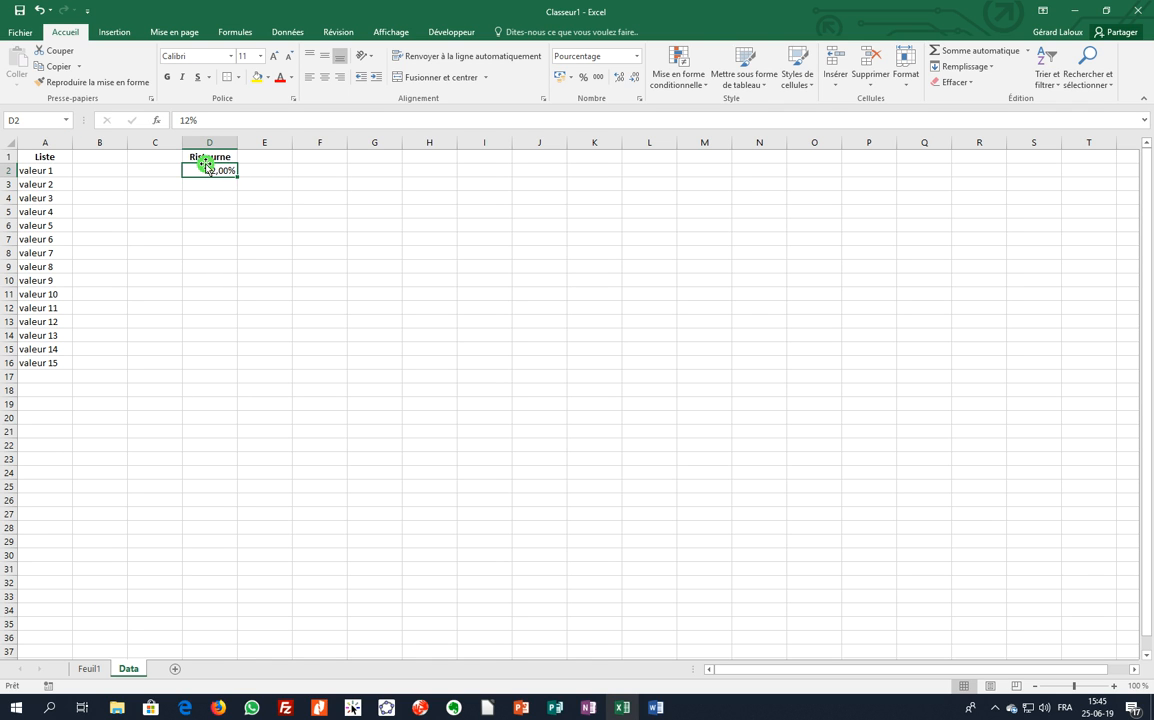
{"action": "left_click", "coordinate": [89, 669]}
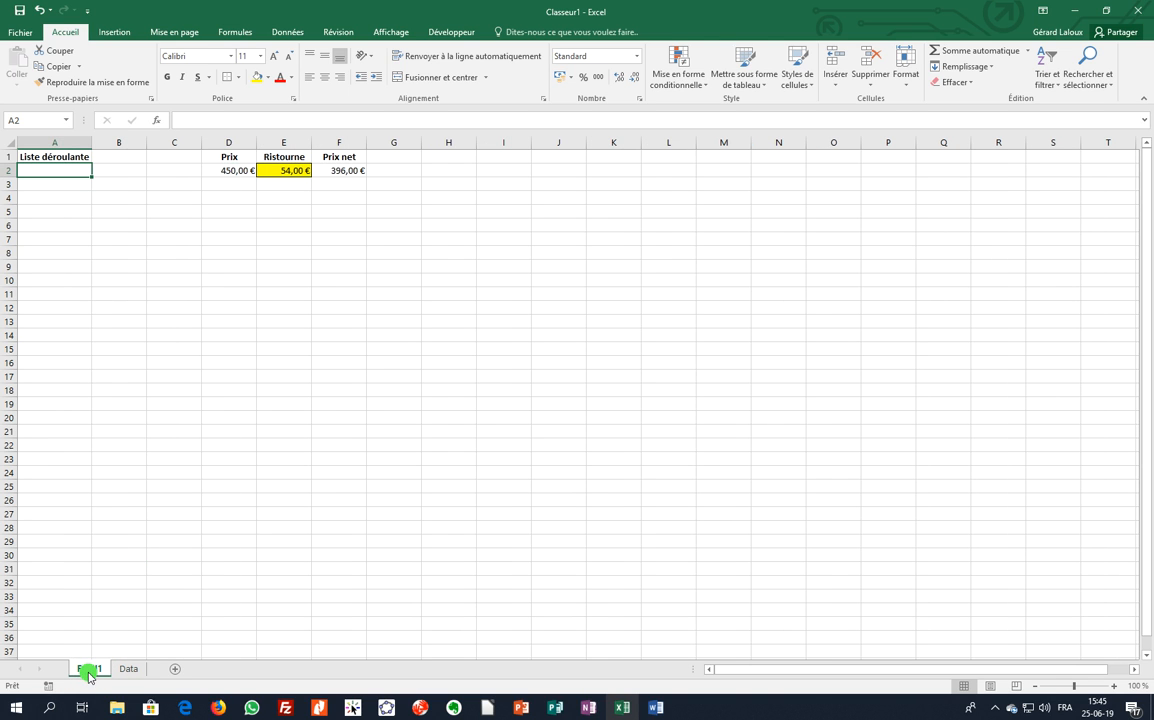
{"action": "left_click", "coordinate": [283, 171]}
{"action": "left_click_drag", "start_coordinate": [248, 120], "coordinate": [178, 118]}
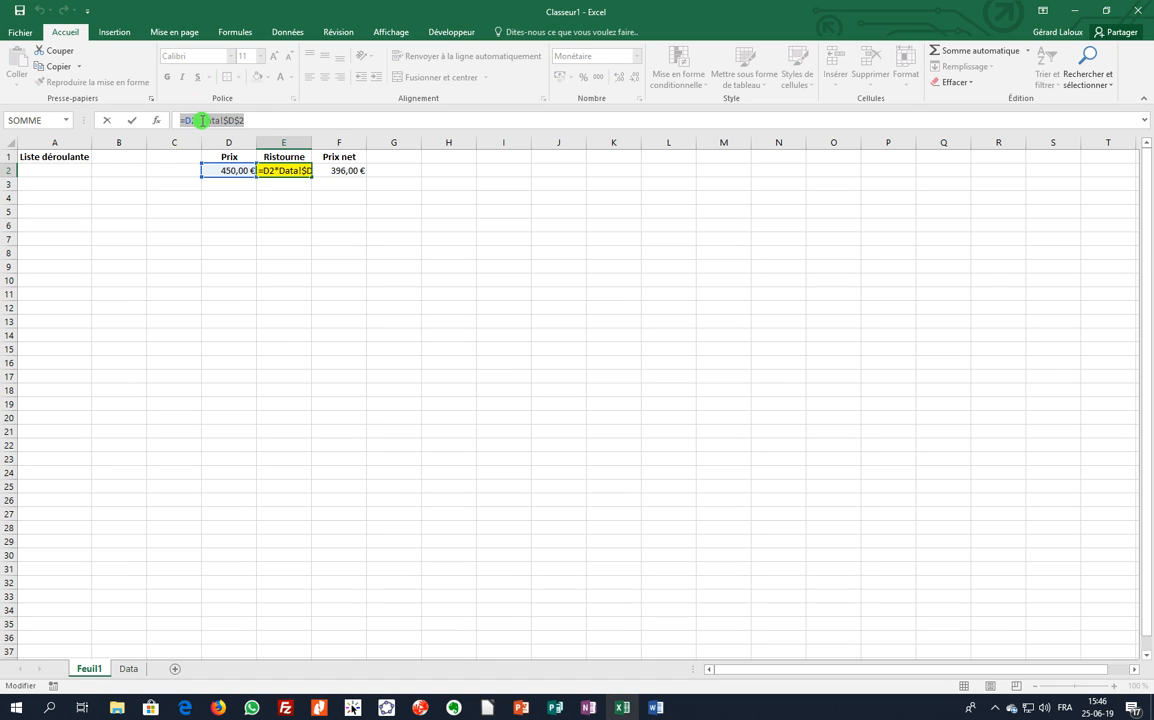
{"action": "left_click", "coordinate": [247, 120]}
{"action": "left_click_drag", "start_coordinate": [248, 120], "coordinate": [203, 121]}
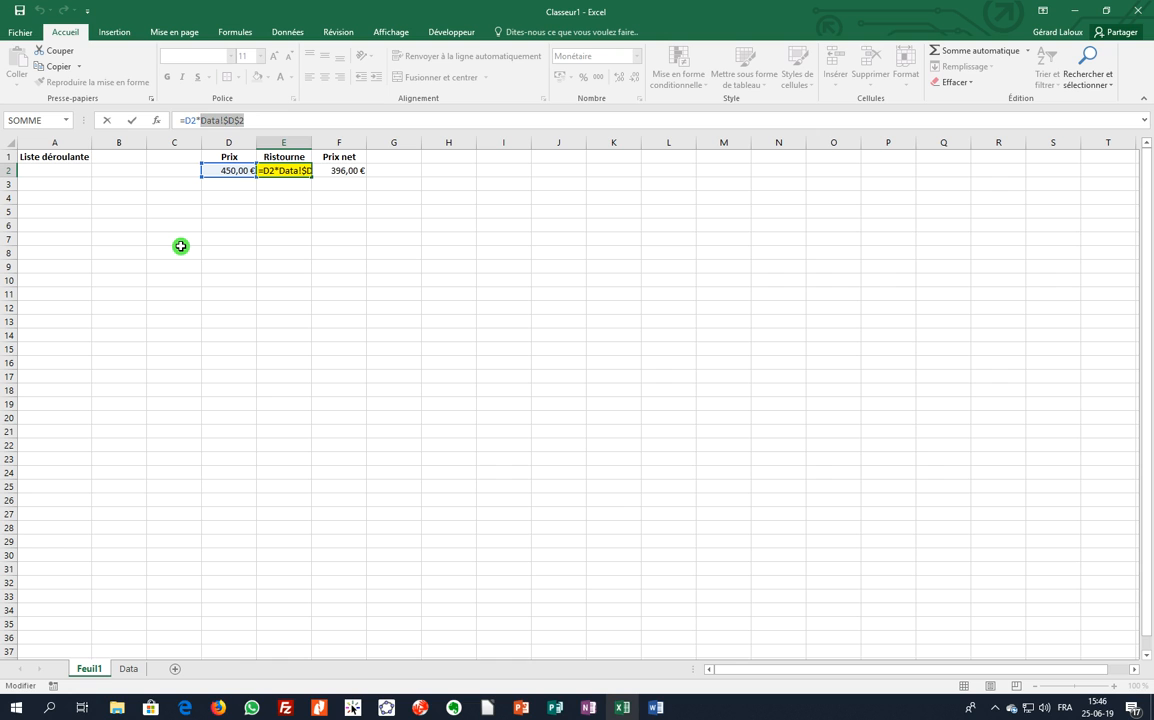
{"action": "left_click", "coordinate": [291, 180]}
{"action": "left_click", "coordinate": [292, 172]}
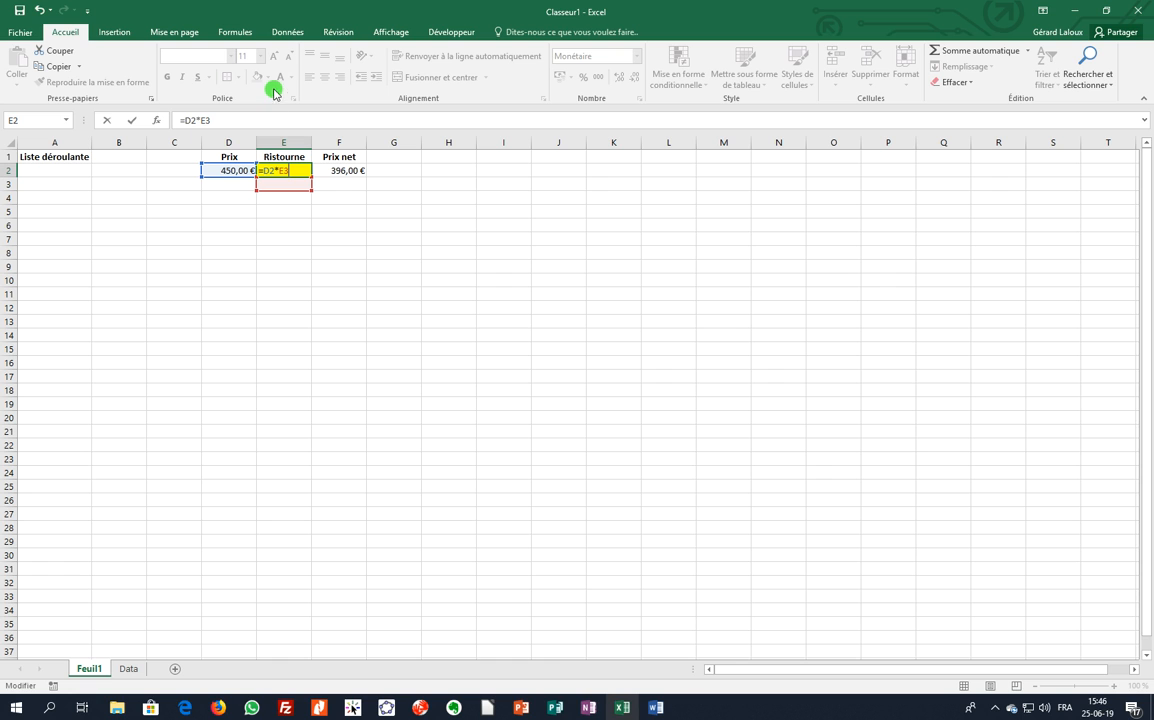
{"action": "key", "text": "Escape"}
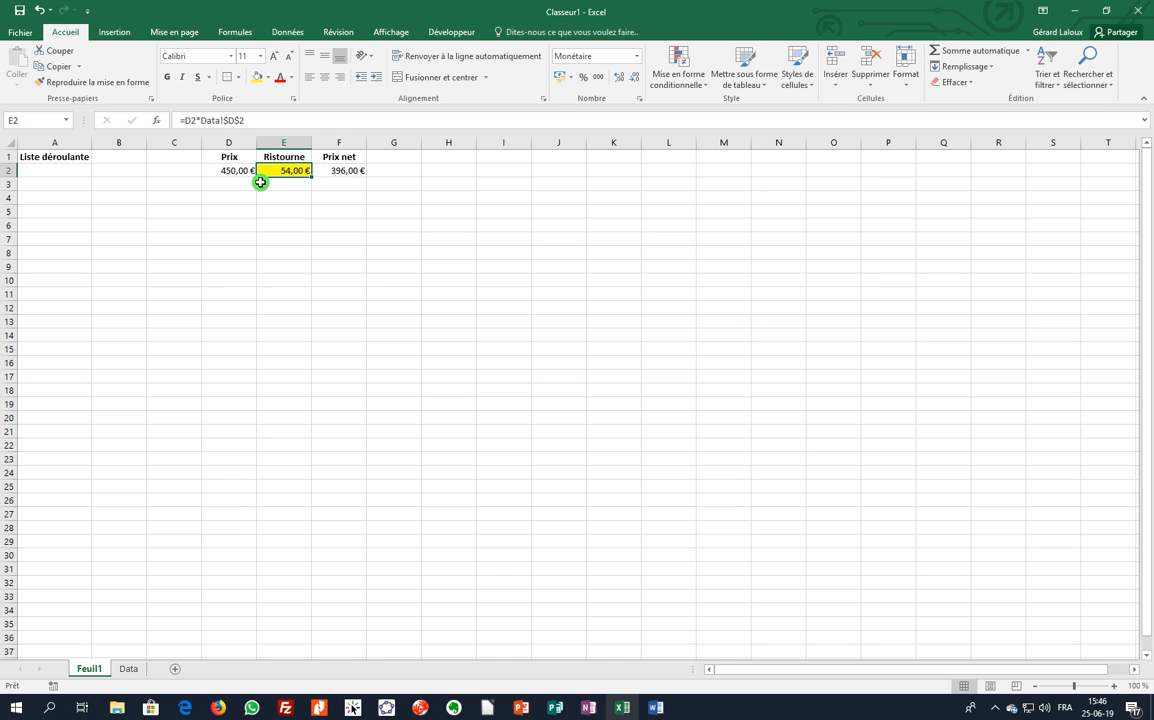
Open data validation for cell A2 on Feuil1 and allow only values from a list (Liste).
{"action": "left_click", "coordinate": [70, 171]}
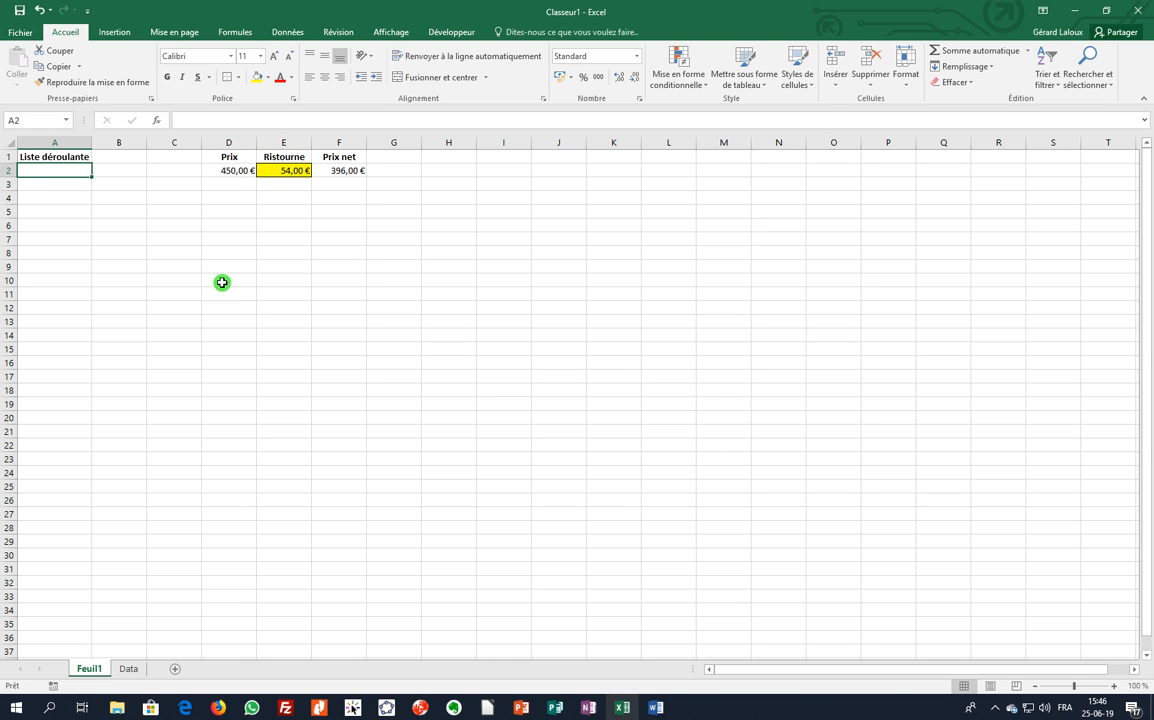
{"action": "left_click", "coordinate": [295, 35]}
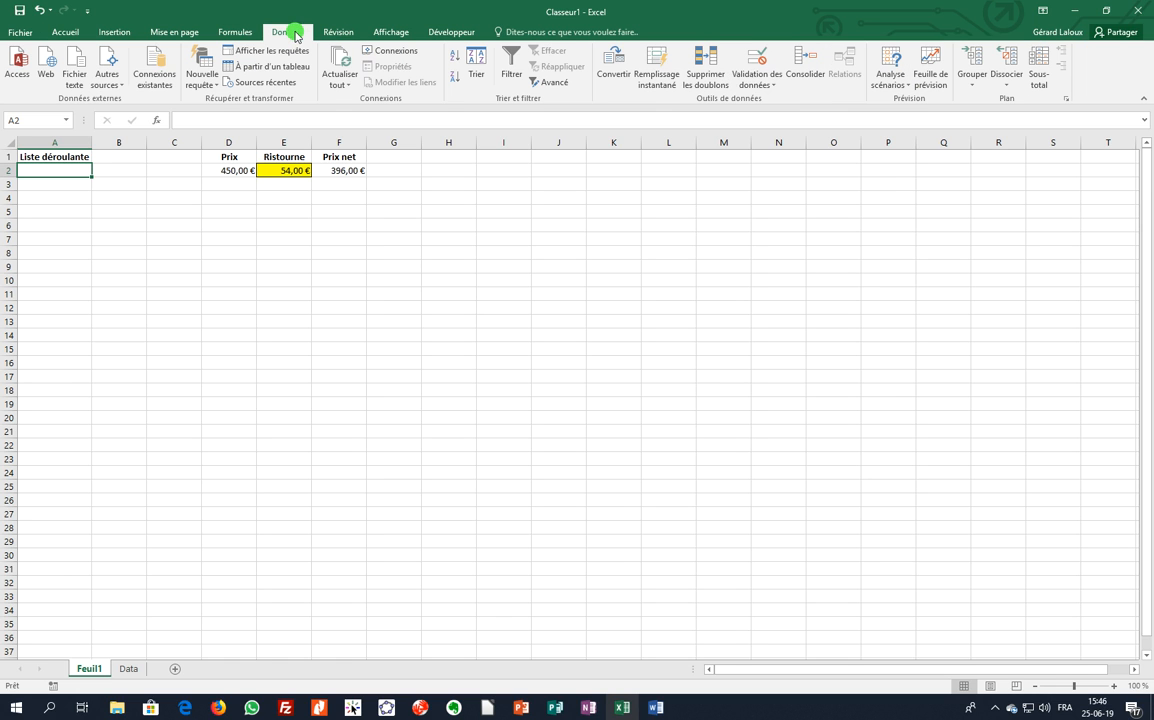
{"action": "left_click", "coordinate": [755, 82]}
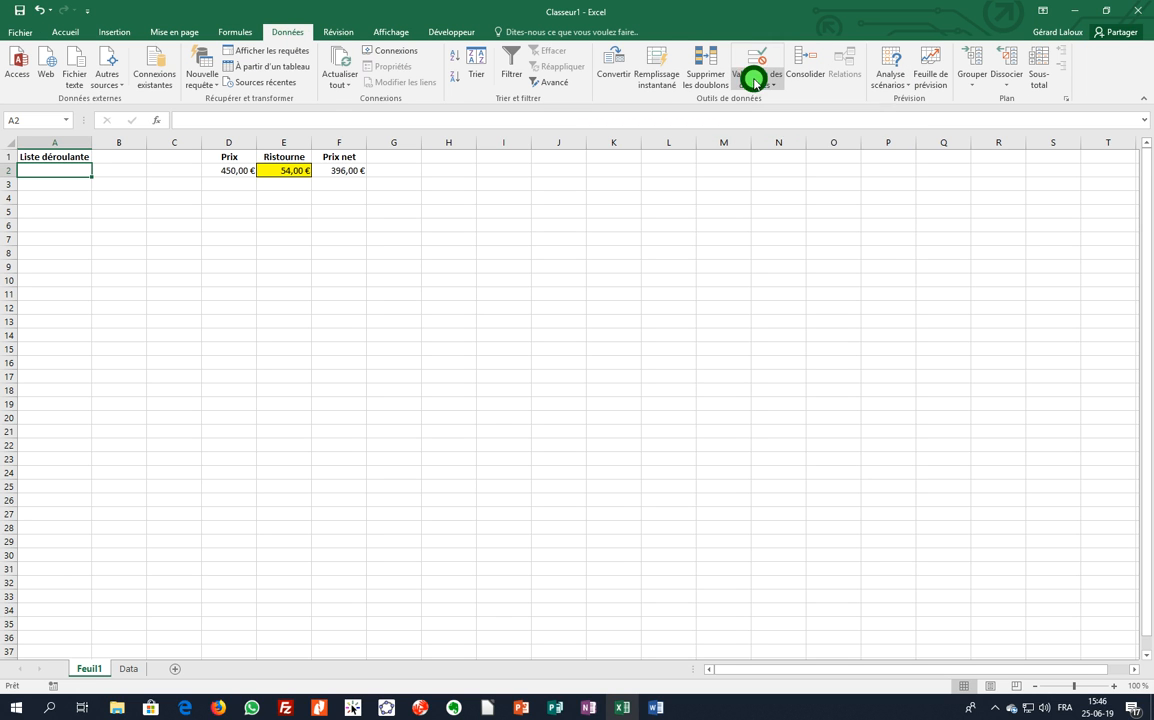
{"action": "left_click", "coordinate": [776, 101]}
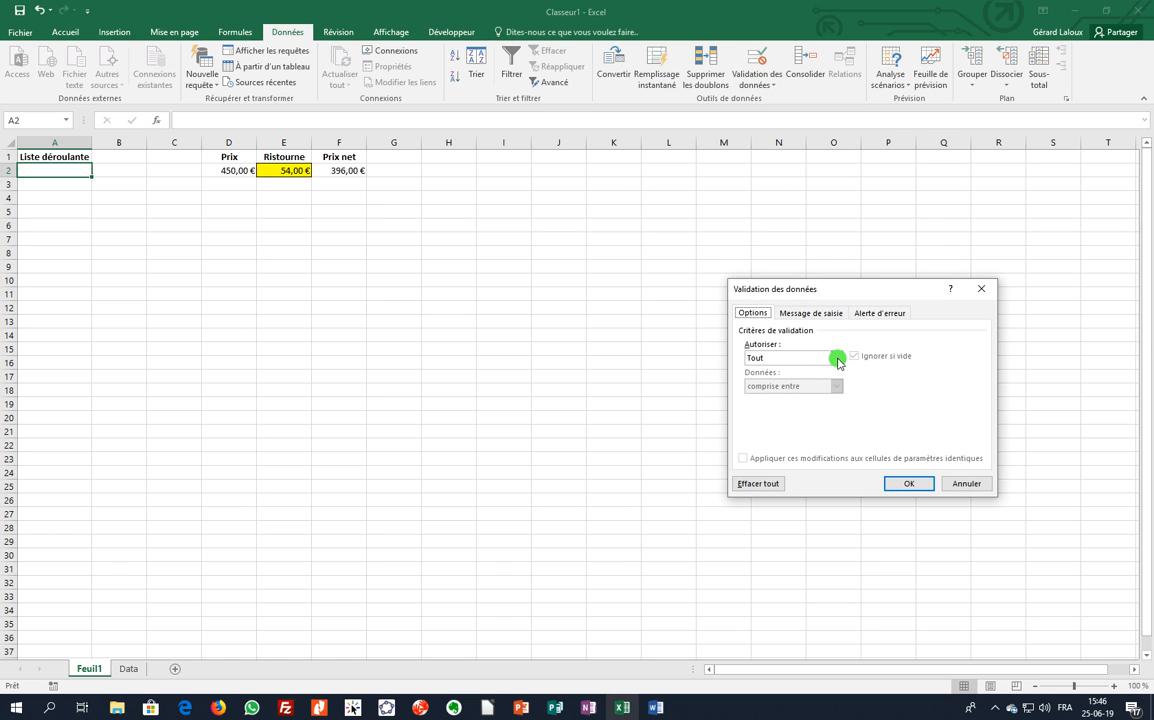
{"action": "left_click", "coordinate": [837, 358]}
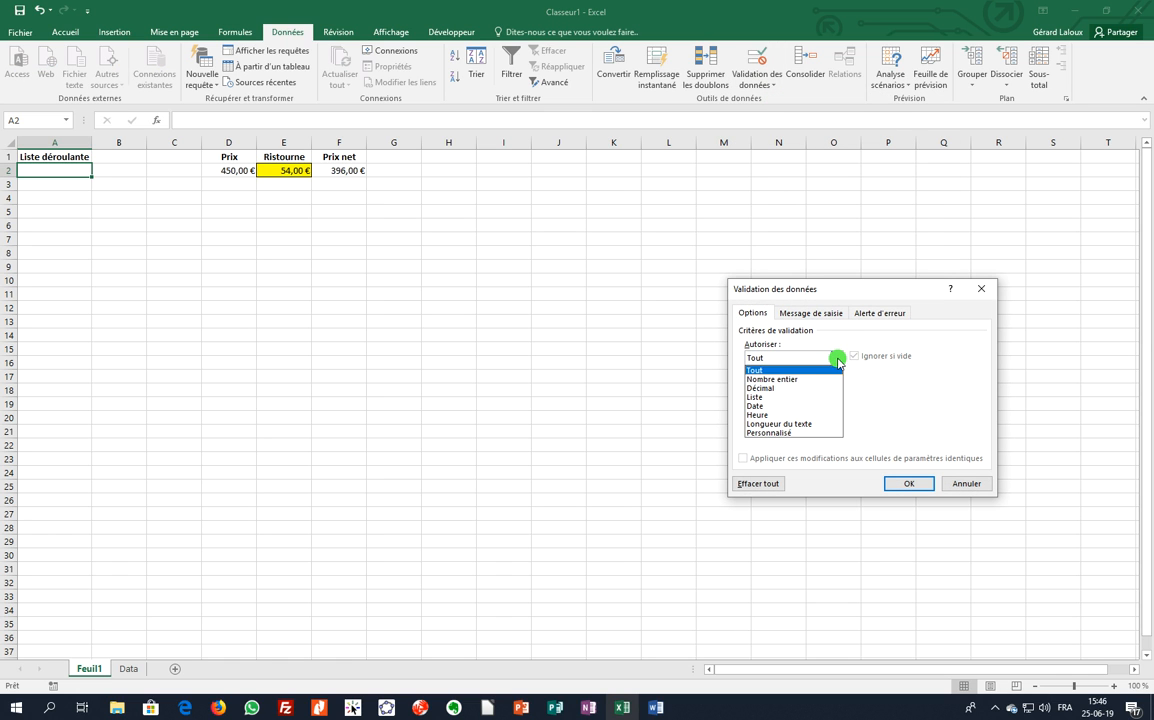
{"action": "left_click", "coordinate": [781, 399]}
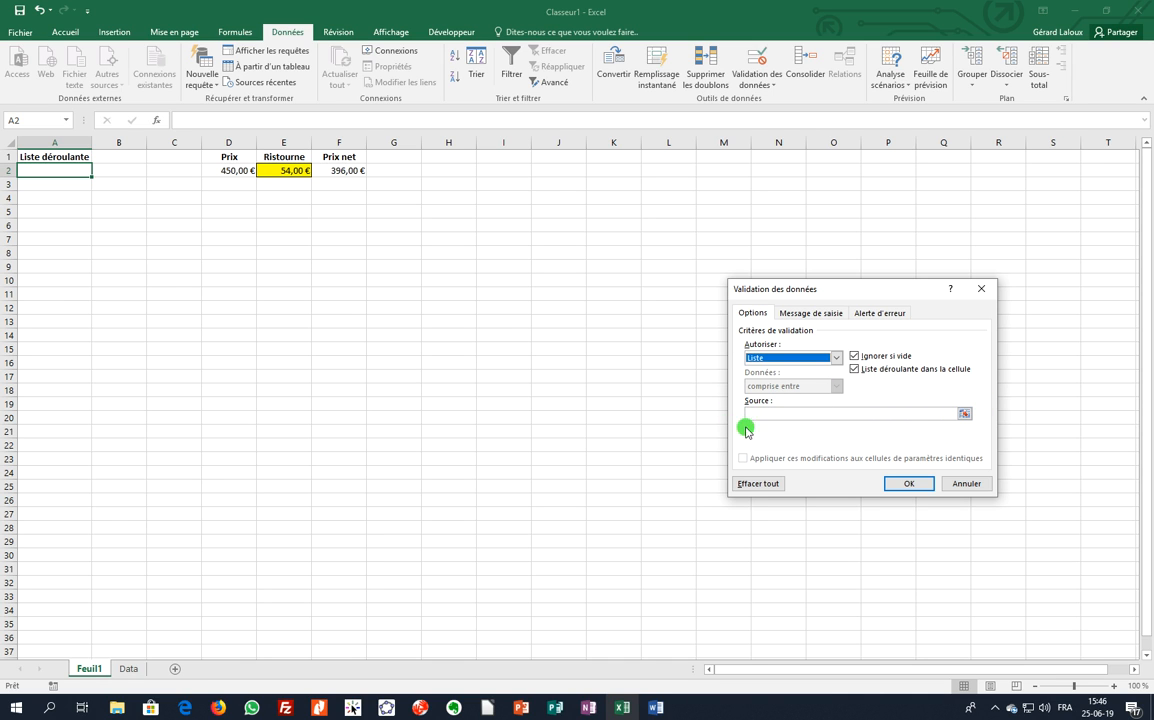
Set the validation source to =Data!$A$2:$A$16 and apply the rule.
{"action": "left_click", "coordinate": [964, 413]}
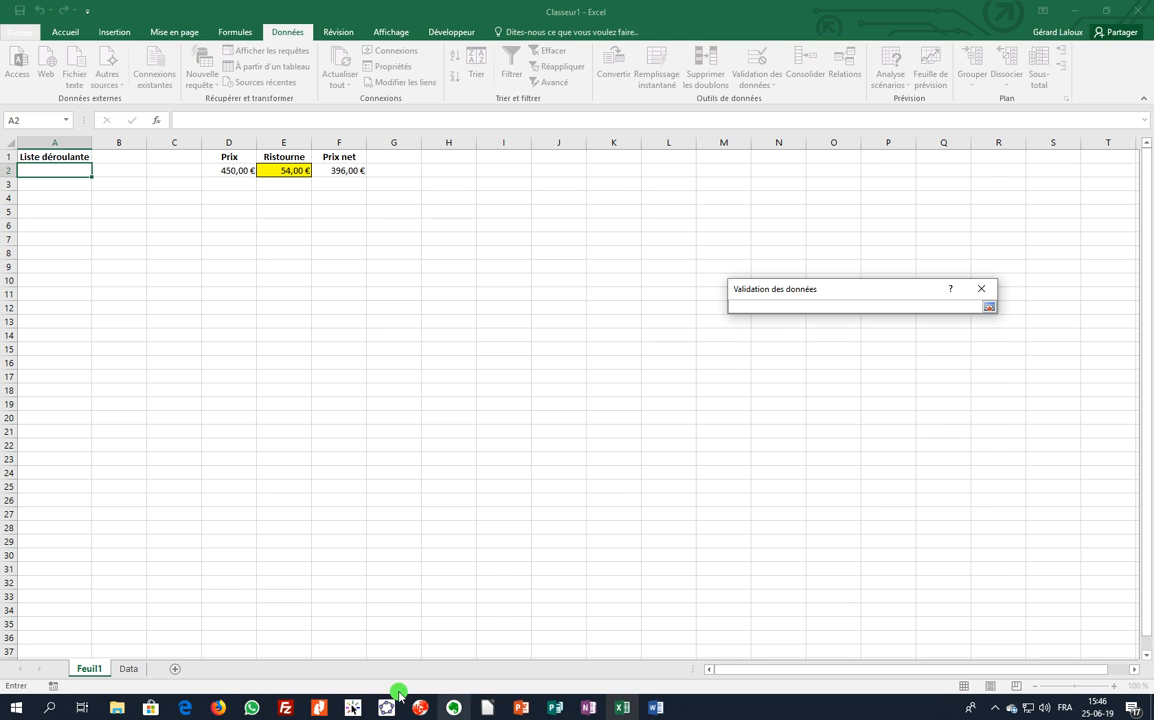
{"action": "left_click", "coordinate": [128, 668]}
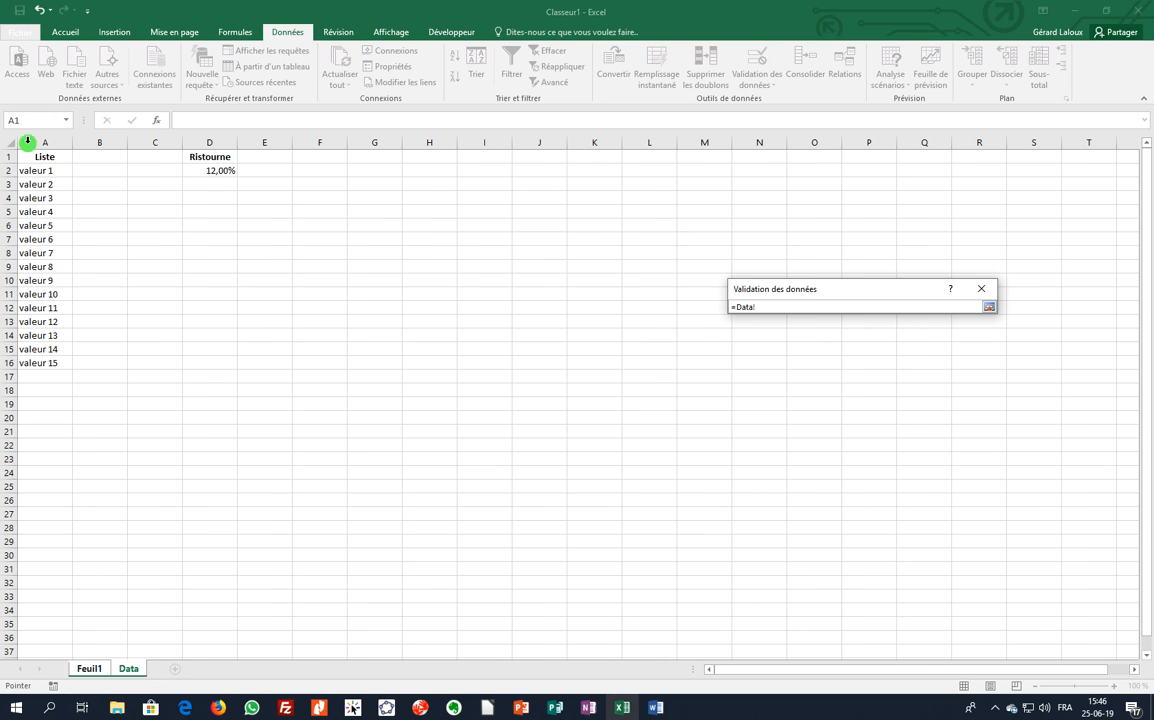
{"action": "left_click_drag", "start_coordinate": [41, 168], "coordinate": [45, 182]}
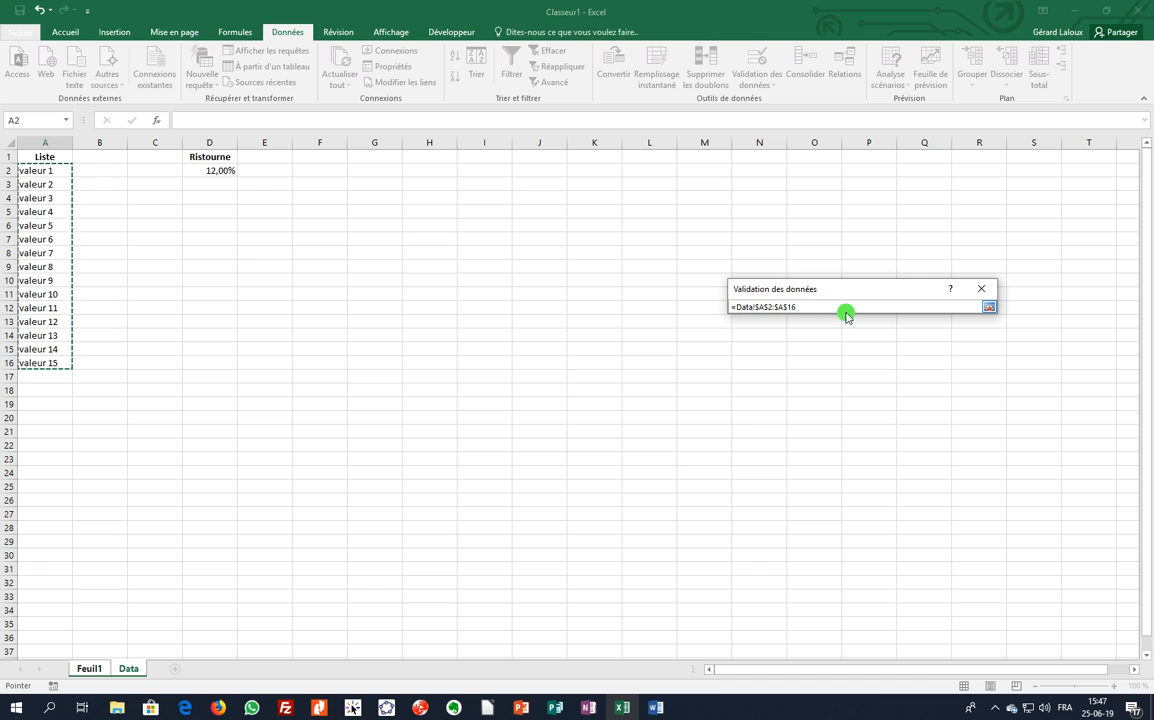
{"action": "left_click", "coordinate": [989, 307]}
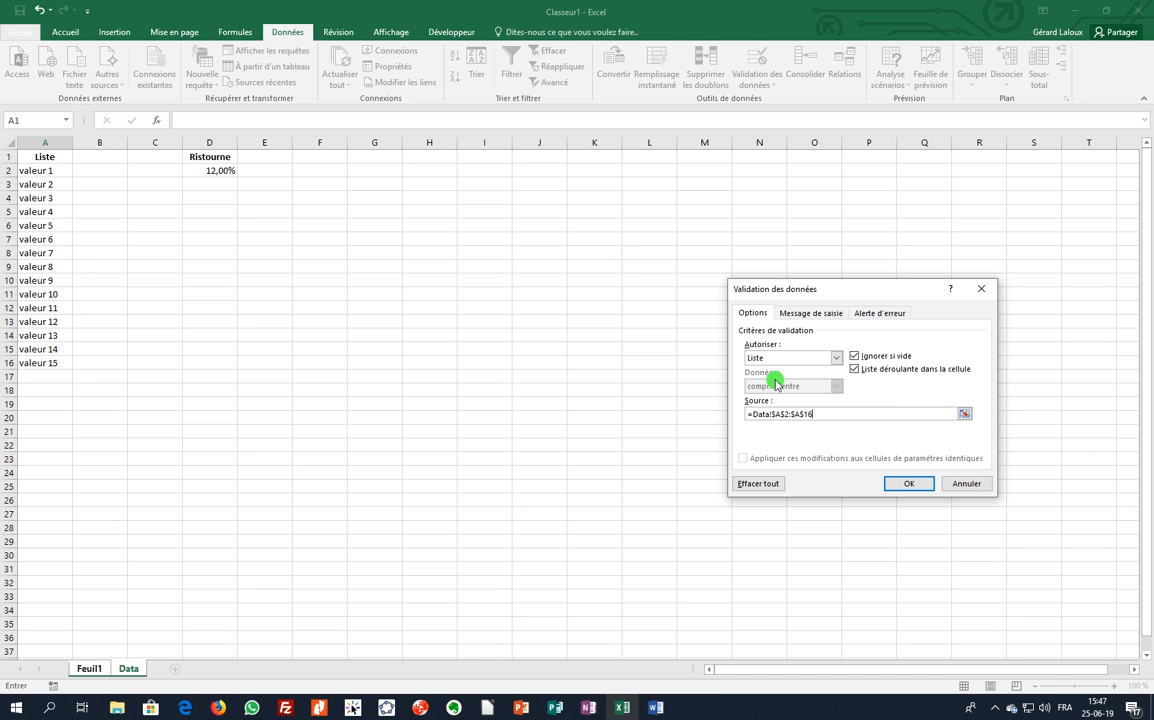
{"action": "left_click", "coordinate": [750, 418]}
{"action": "left_click", "coordinate": [907, 484]}
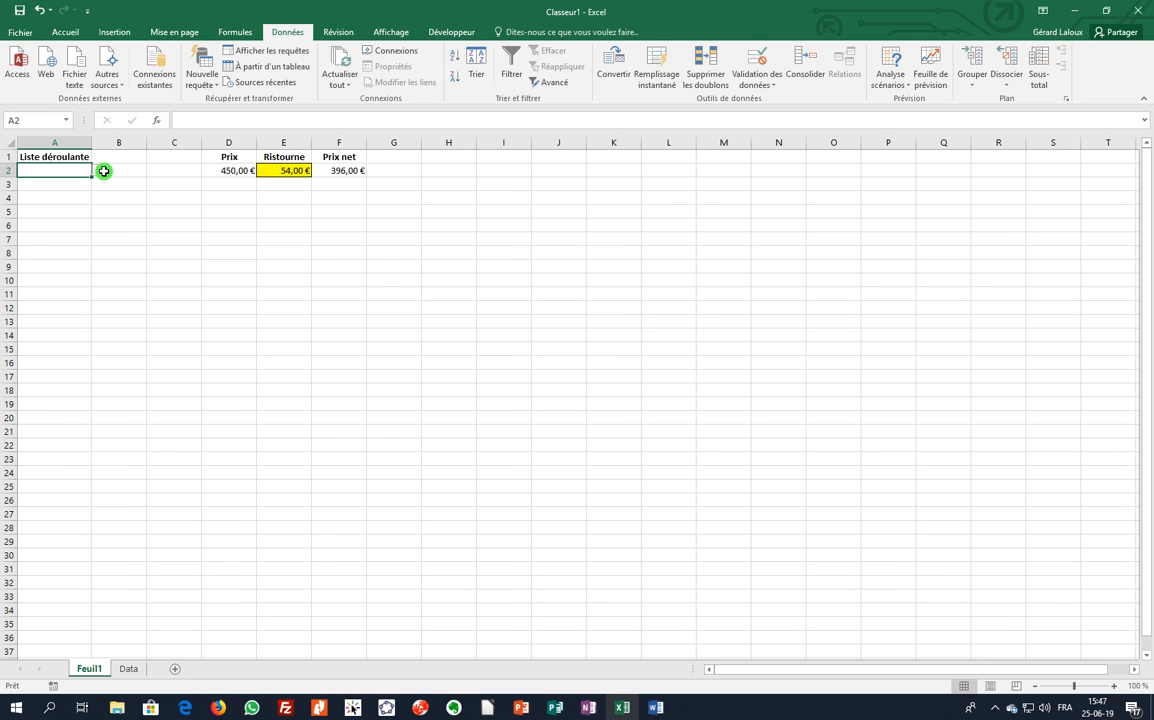
Check the values offered by the dropdown list in cell A2, without choosing one.
{"action": "left_click", "coordinate": [97, 170]}
{"action": "mouse_move", "coordinate": [97, 201]}
{"action": "left_mouse_down"}
{"action": "mouse_move", "coordinate": [98, 240]}
{"action": "mouse_move", "coordinate": [98, 176]}
{"action": "left_mouse_up"}
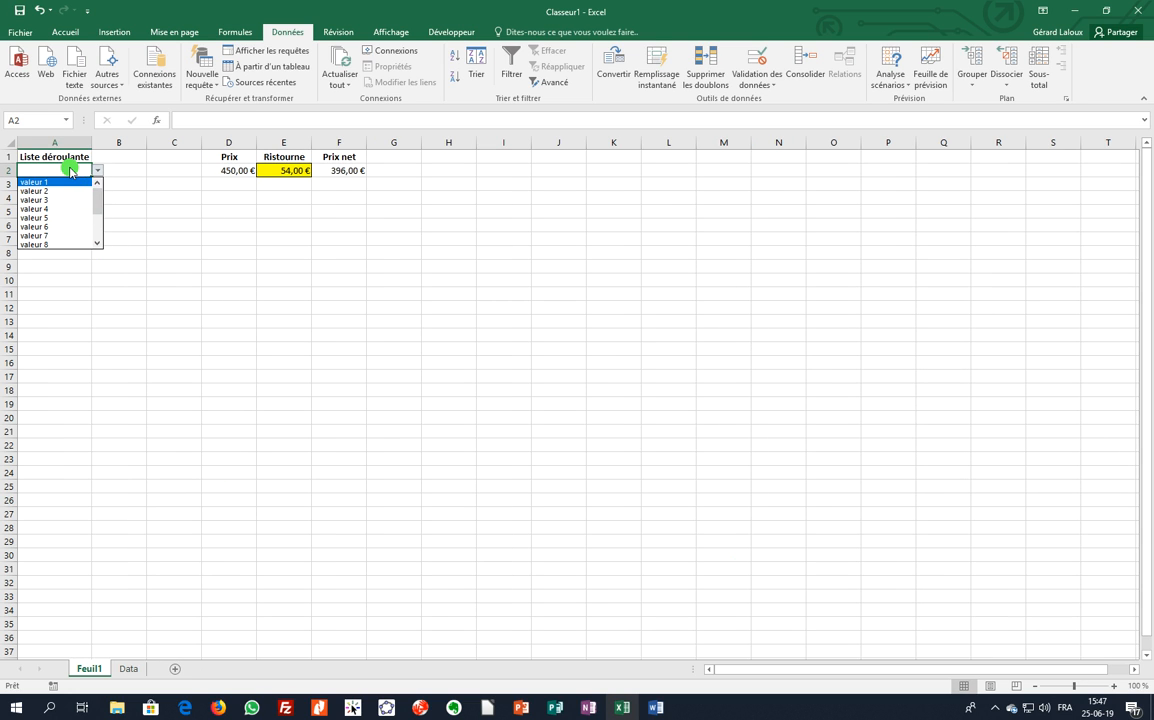
{"action": "left_click", "coordinate": [71, 172]}
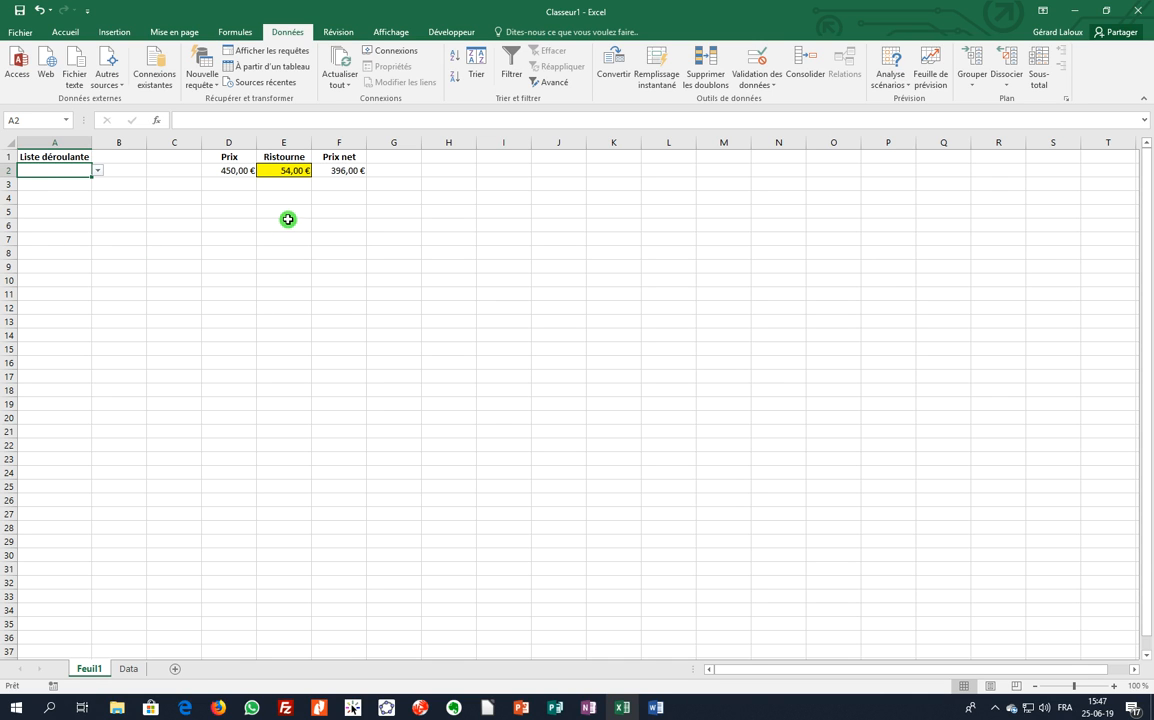
Name the discount rate cell D2 on the Data sheet Rist.
{"action": "left_click", "coordinate": [127, 667]}
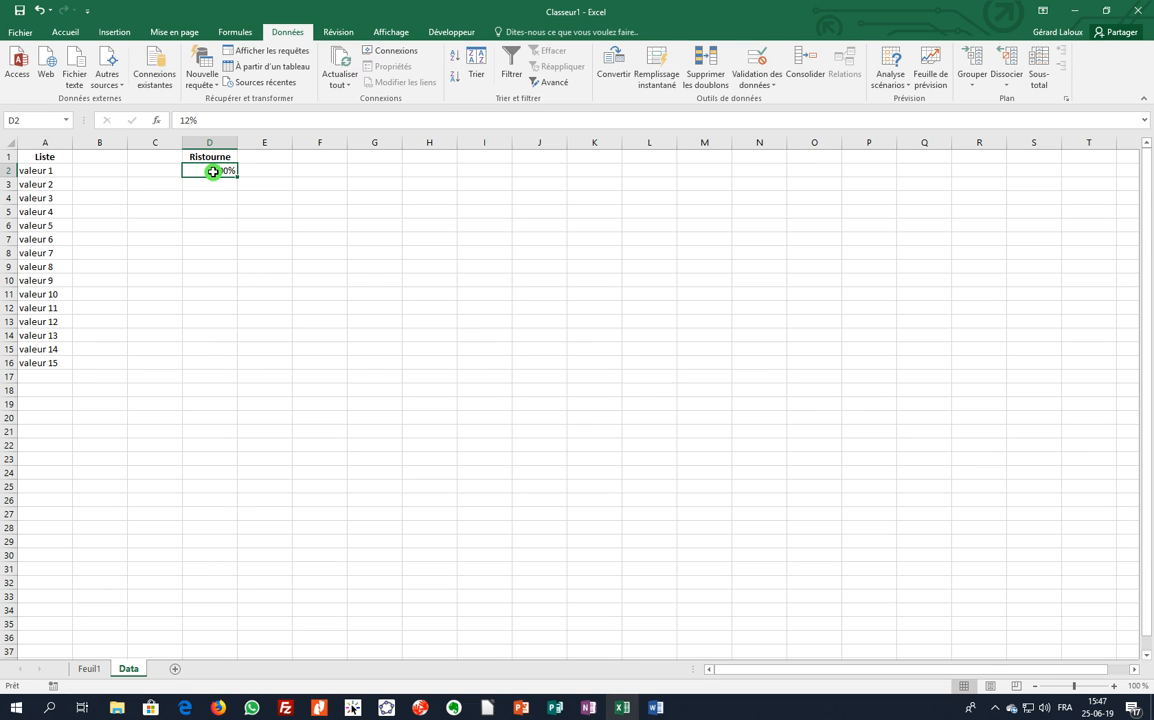
{"action": "left_click", "coordinate": [28, 120]}
{"action": "type", "text": "Rist"}
{"action": "key", "text": "Return"}
{"action": "left_click", "coordinate": [202, 184]}
{"action": "left_click", "coordinate": [201, 170]}
From Feuil1, jump to the named cell Rist to test the name.
{"action": "left_click", "coordinate": [82, 672]}
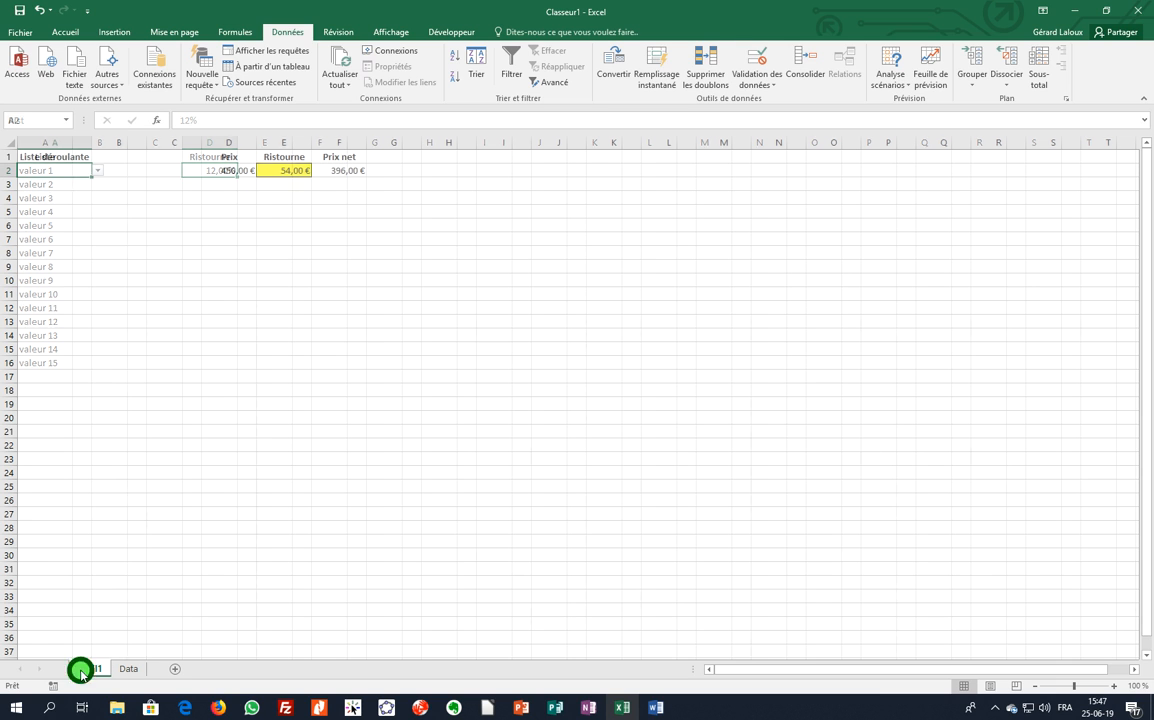
{"action": "left_click", "coordinate": [31, 120]}
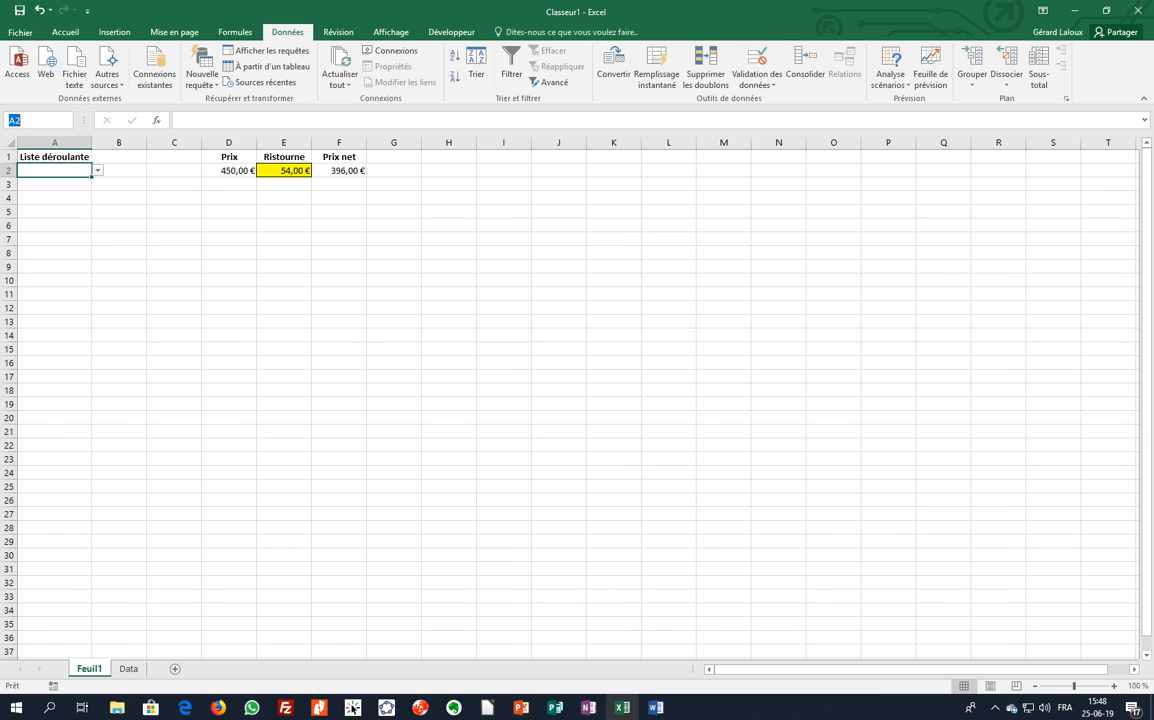
{"action": "key", "text": "Return"}
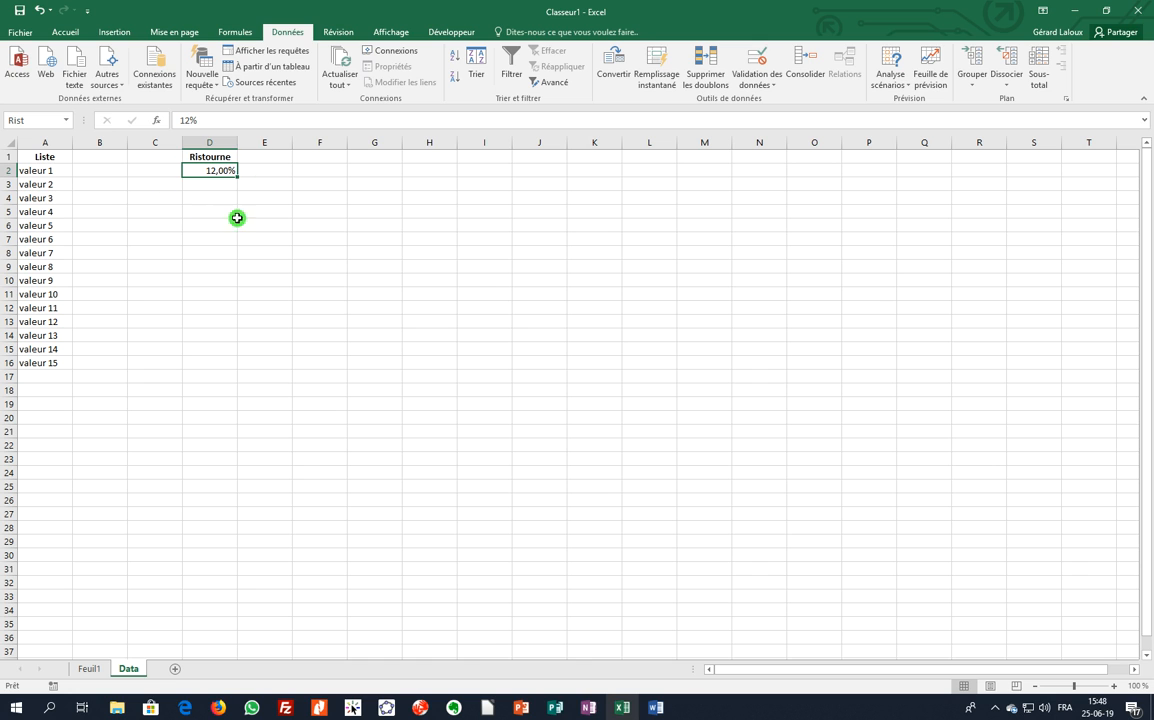
Replace the Data sheet reference in Feuil1's E2 formula with the name, giving =D2*Rist.
{"action": "left_click", "coordinate": [90, 668]}
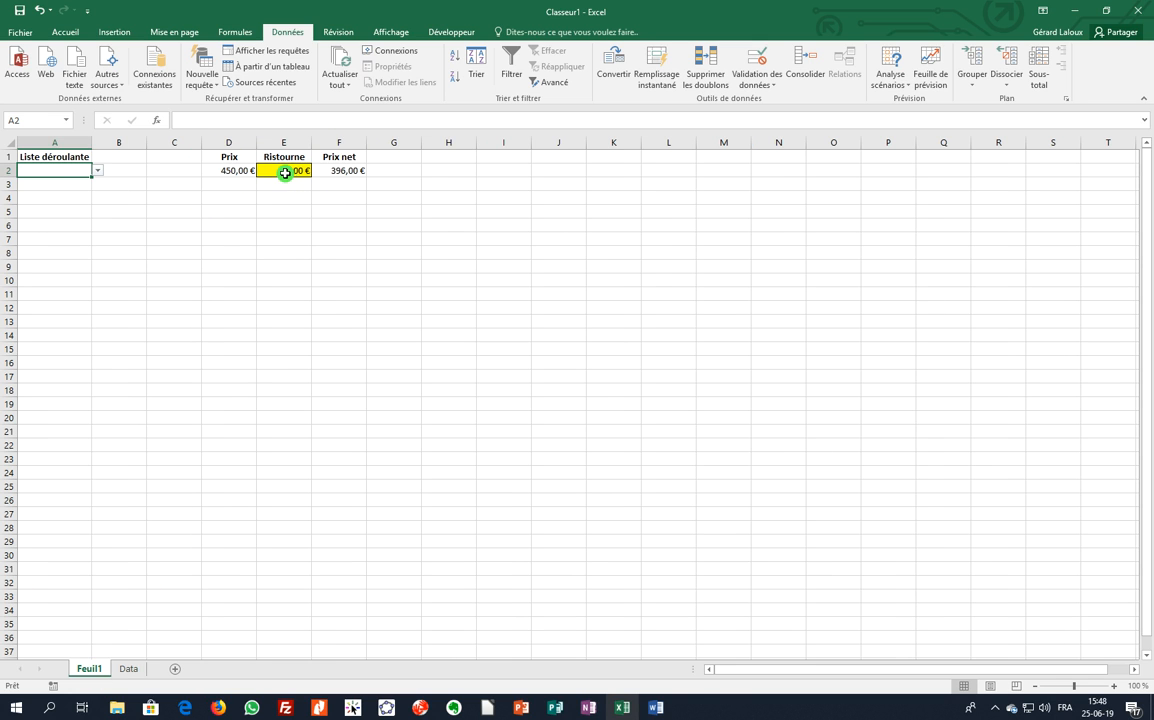
{"action": "left_click", "coordinate": [281, 172]}
{"action": "left_click_drag", "start_coordinate": [250, 121], "coordinate": [390, 131]}
{"action": "left_click", "coordinate": [203, 127]}
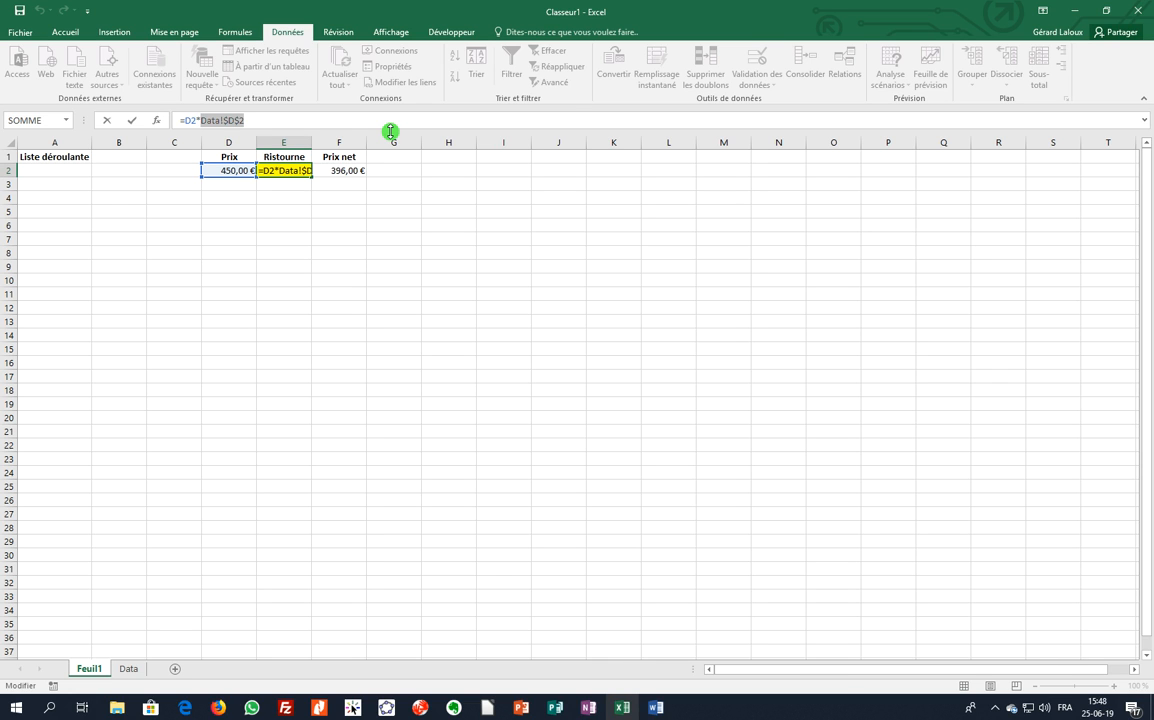
{"action": "type", "text": "Rist"}
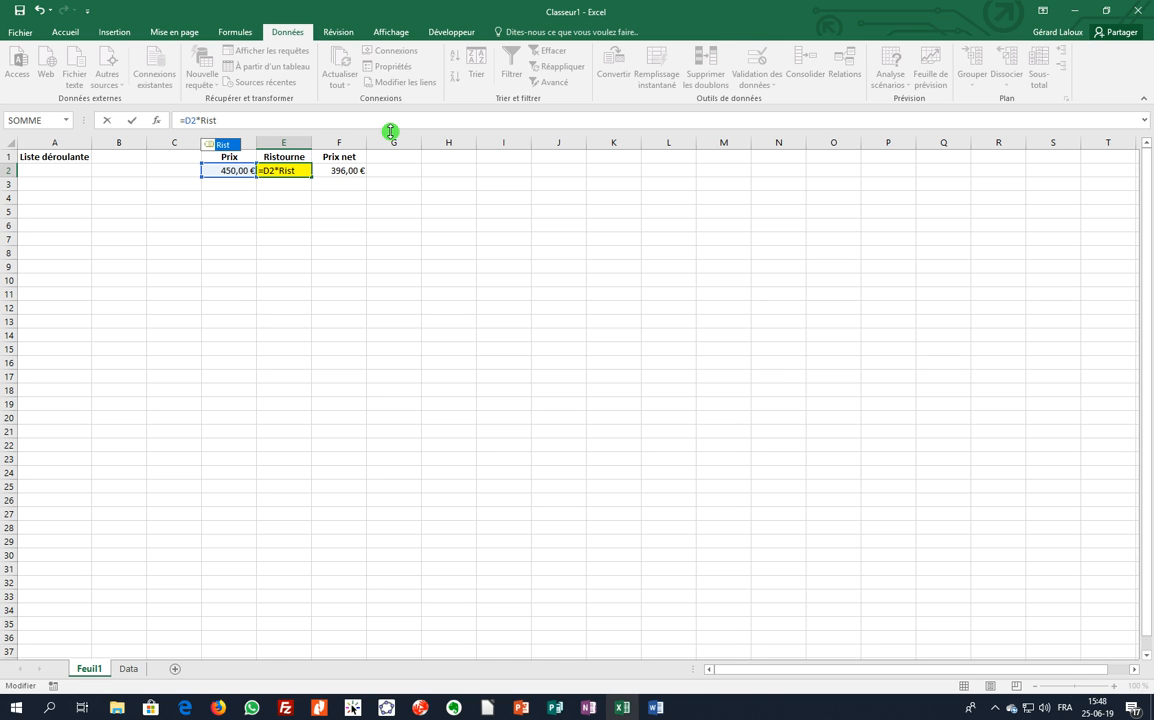
{"action": "key", "text": "Return"}
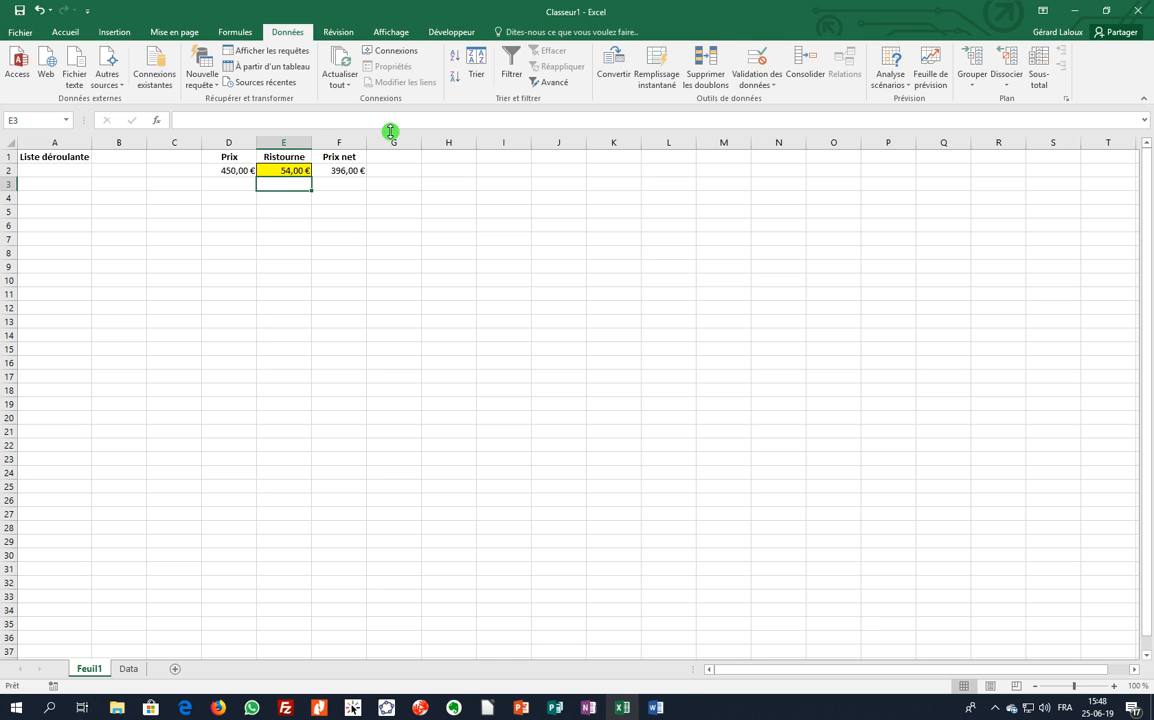
{"action": "left_click", "coordinate": [277, 172]}
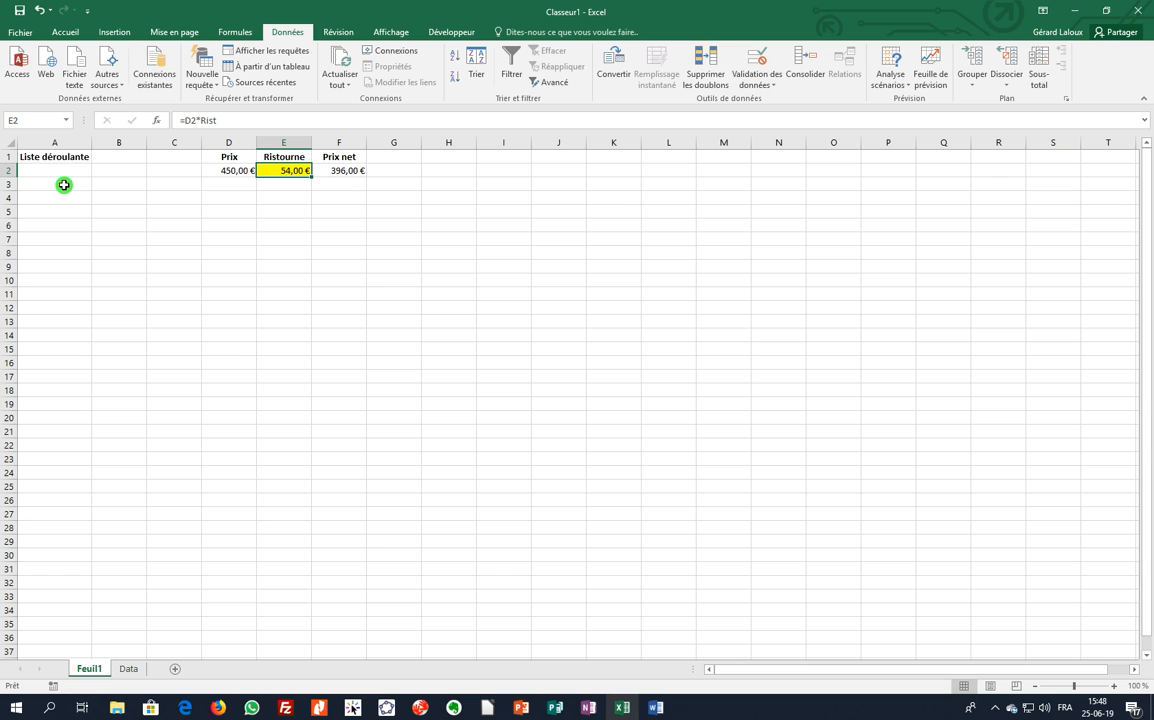
Name the list range A2:A16 on the Data sheet Maliste.
{"action": "left_click", "coordinate": [137, 668]}
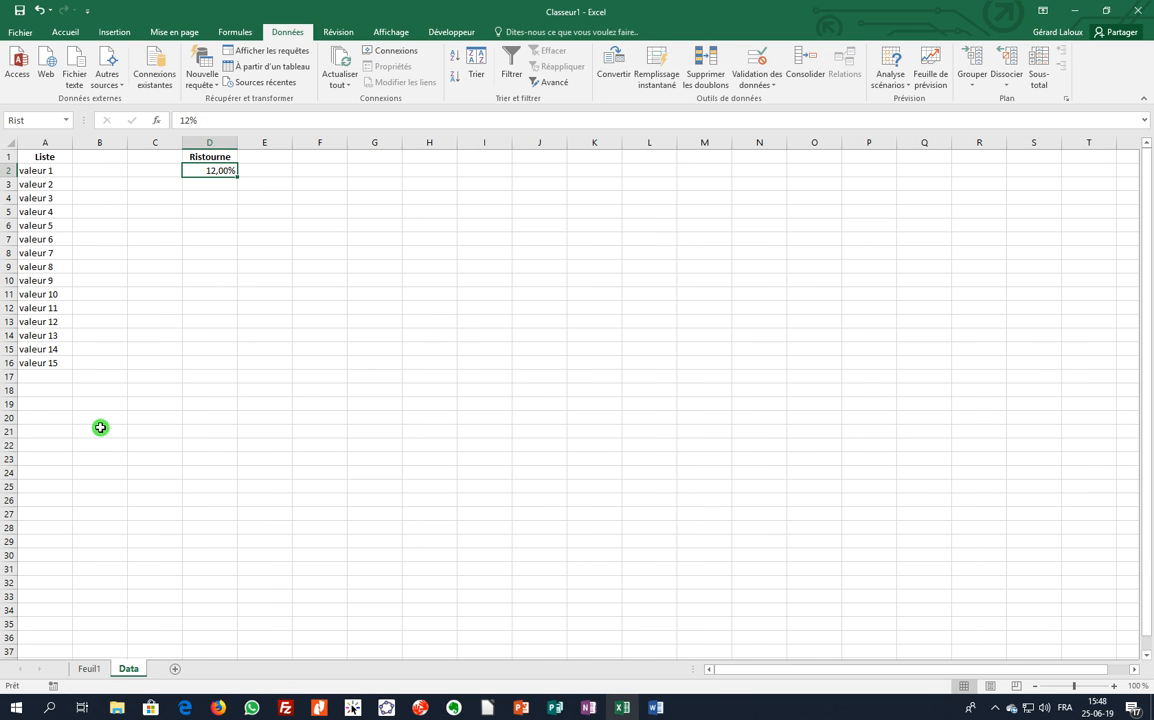
{"action": "left_click", "coordinate": [59, 168]}
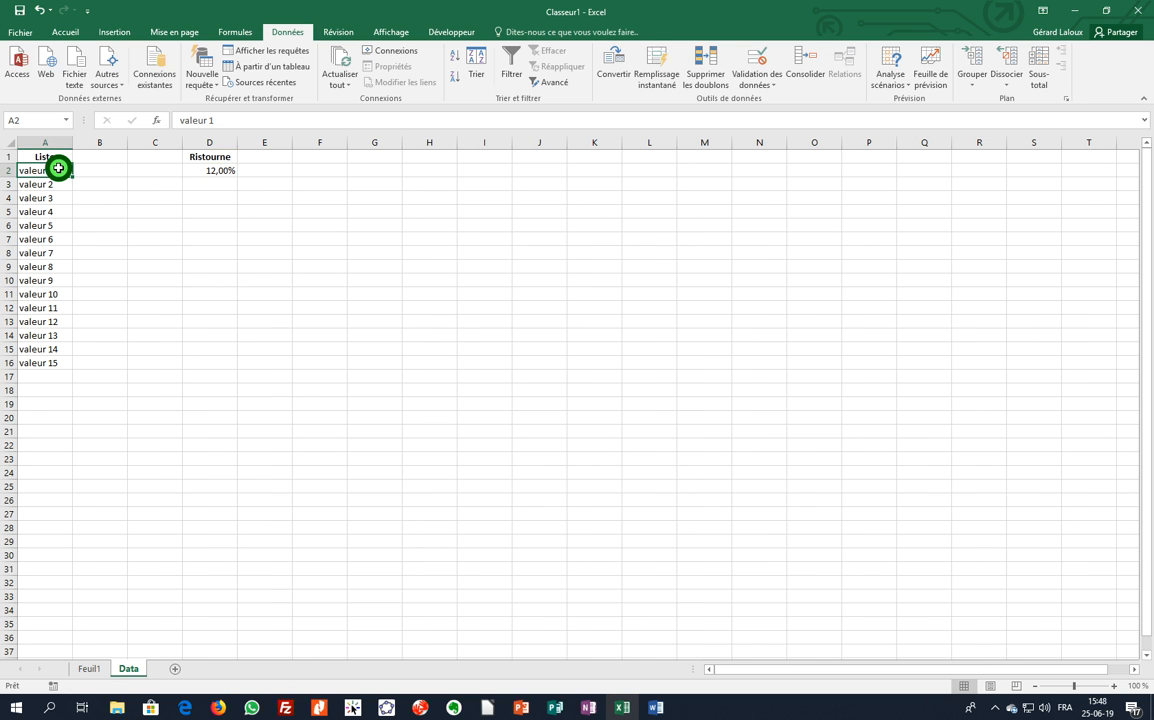
{"action": "left_click_drag", "start_coordinate": [59, 168], "coordinate": [49, 361]}
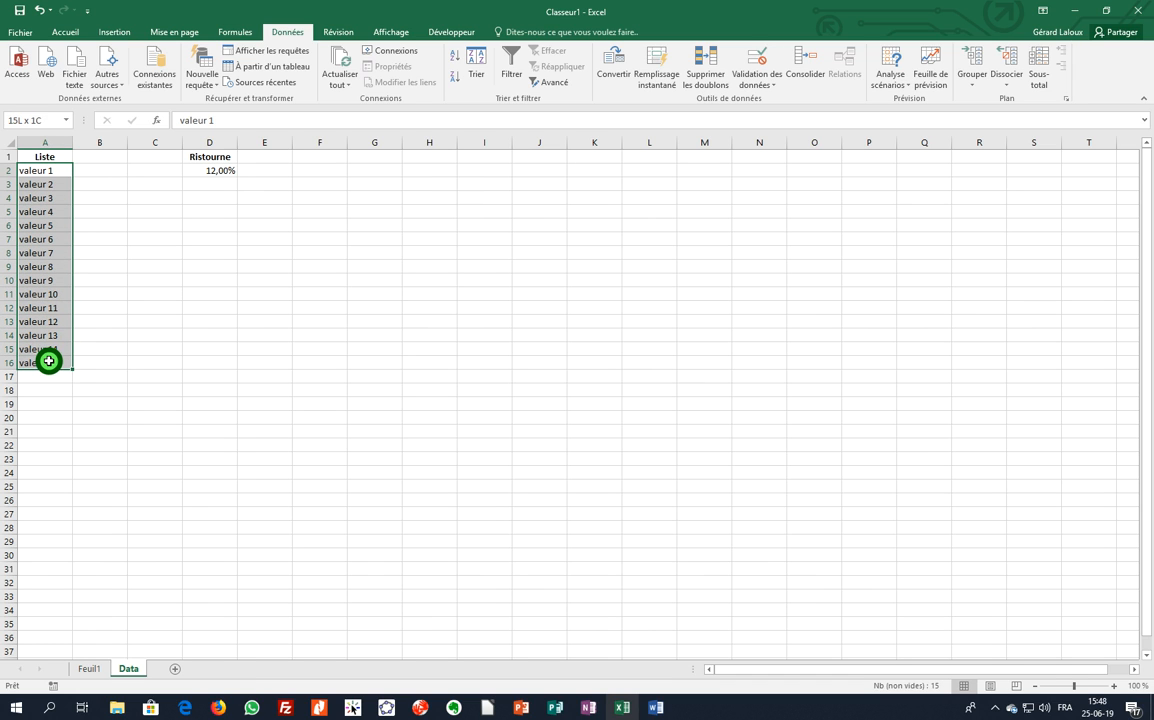
{"action": "left_click", "coordinate": [32, 120]}
{"action": "key", "text": "BackSpace"}
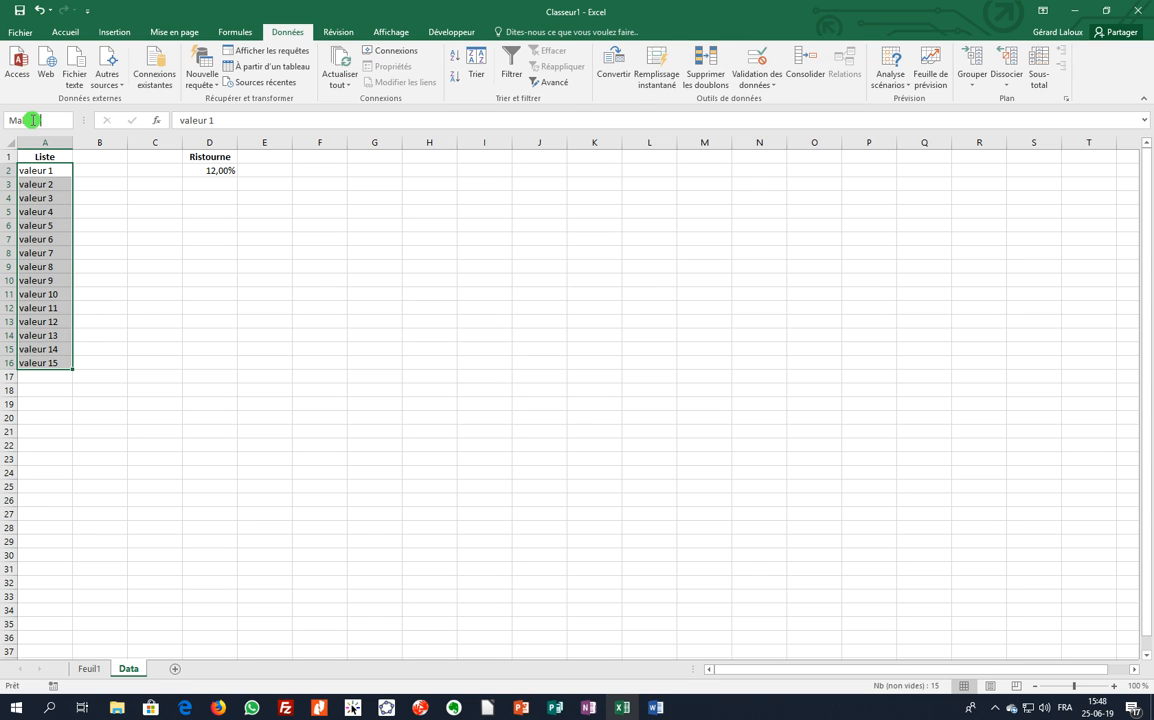
{"action": "type", "text": "Maliste"}
{"action": "key", "text": "Return"}
From Feuil1, jump to the named range Maliste to test the name.
{"action": "left_click", "coordinate": [89, 668]}
{"action": "left_click", "coordinate": [27, 121]}
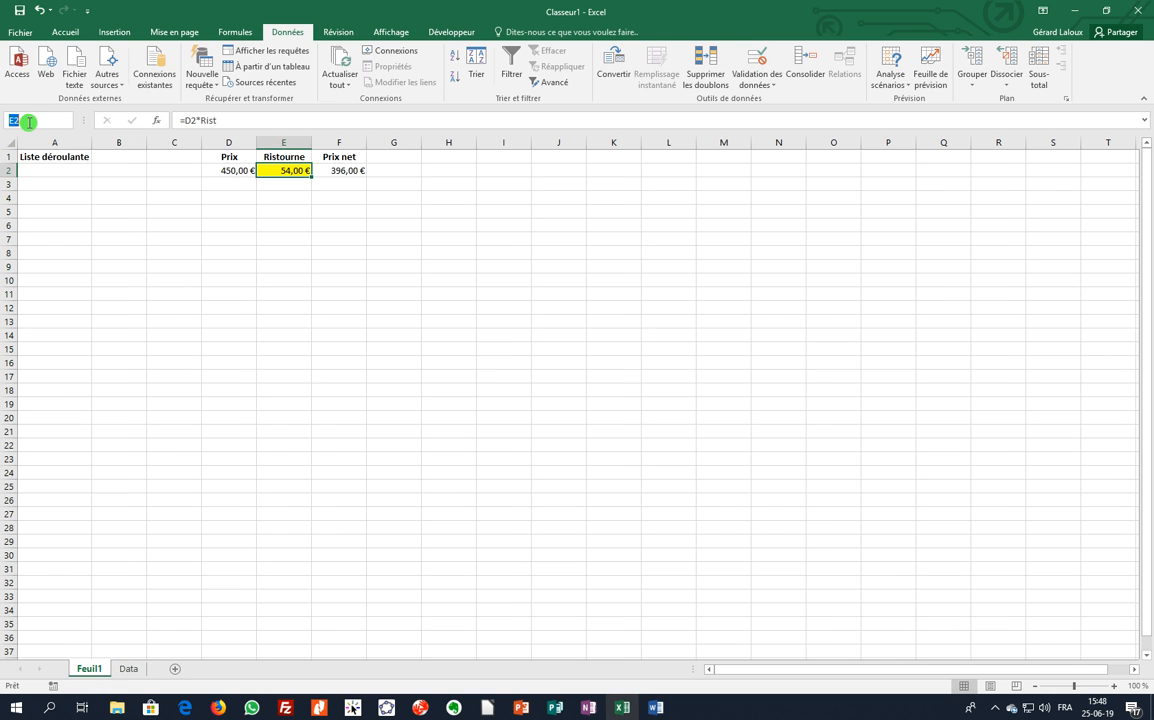
{"action": "type", "text": "Maliste"}
{"action": "key", "text": "Return"}
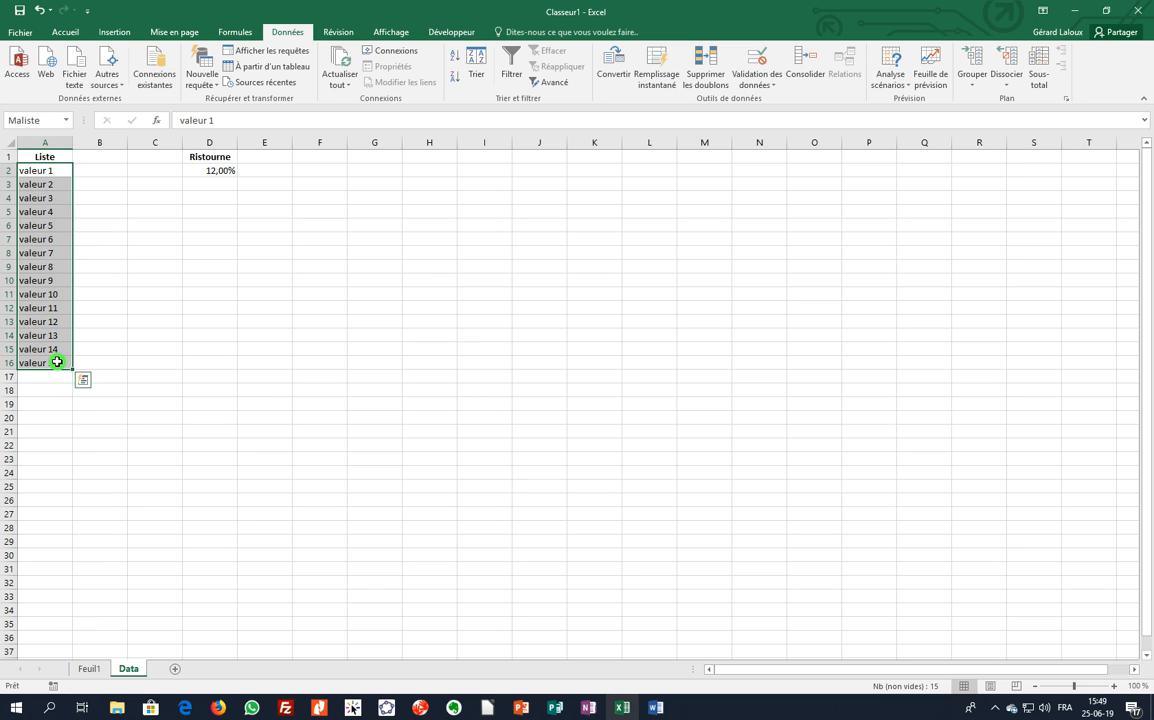
On Feuil1, add data validation of type Liste to cell A3 with =Maliste as the source.
{"action": "left_click", "coordinate": [116, 171]}
{"action": "left_click", "coordinate": [80, 668]}
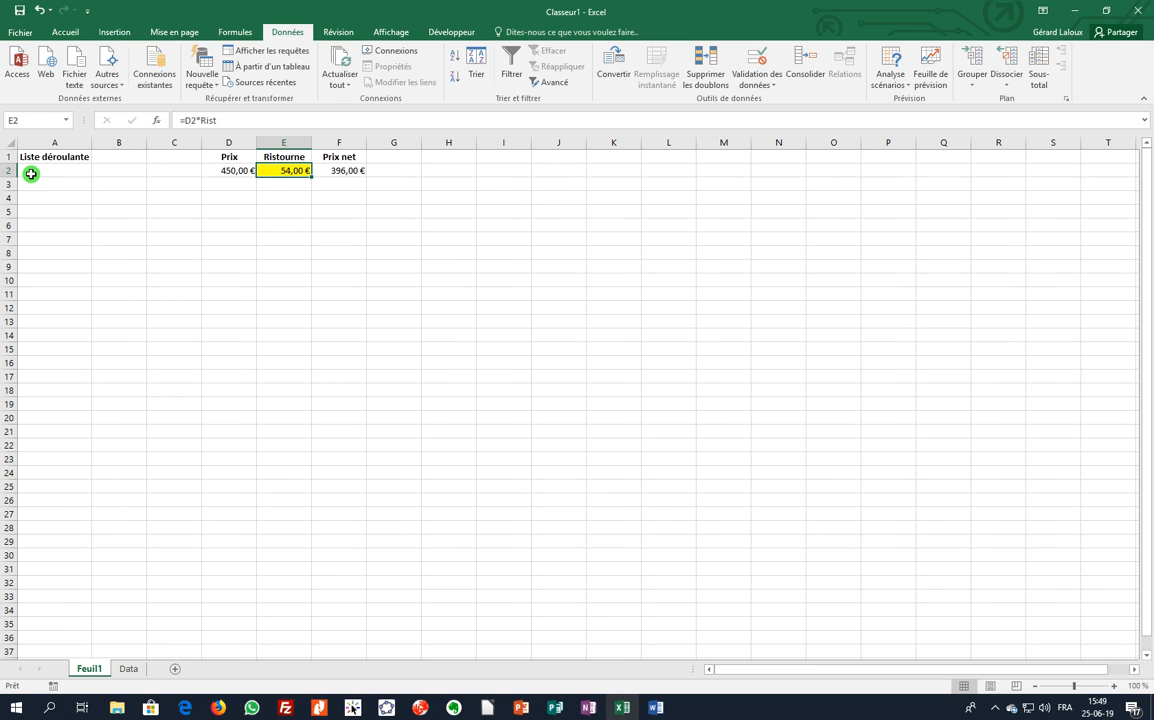
{"action": "left_click", "coordinate": [50, 183]}
{"action": "left_click", "coordinate": [64, 169]}
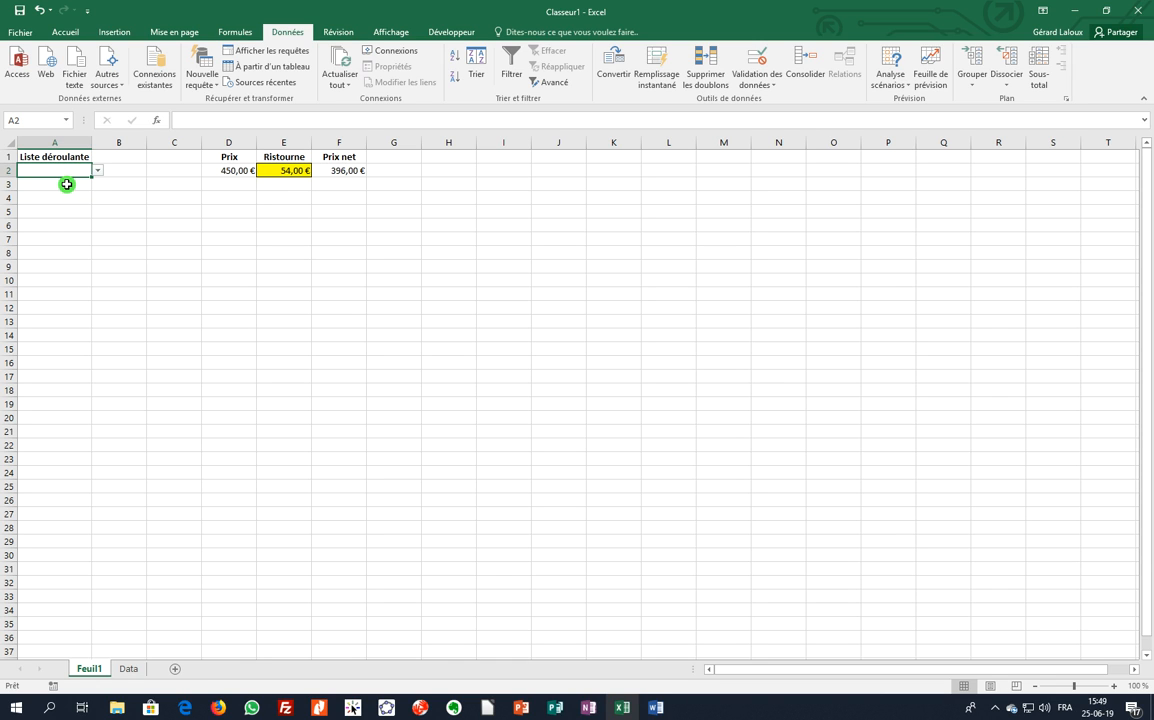
{"action": "left_click", "coordinate": [67, 184]}
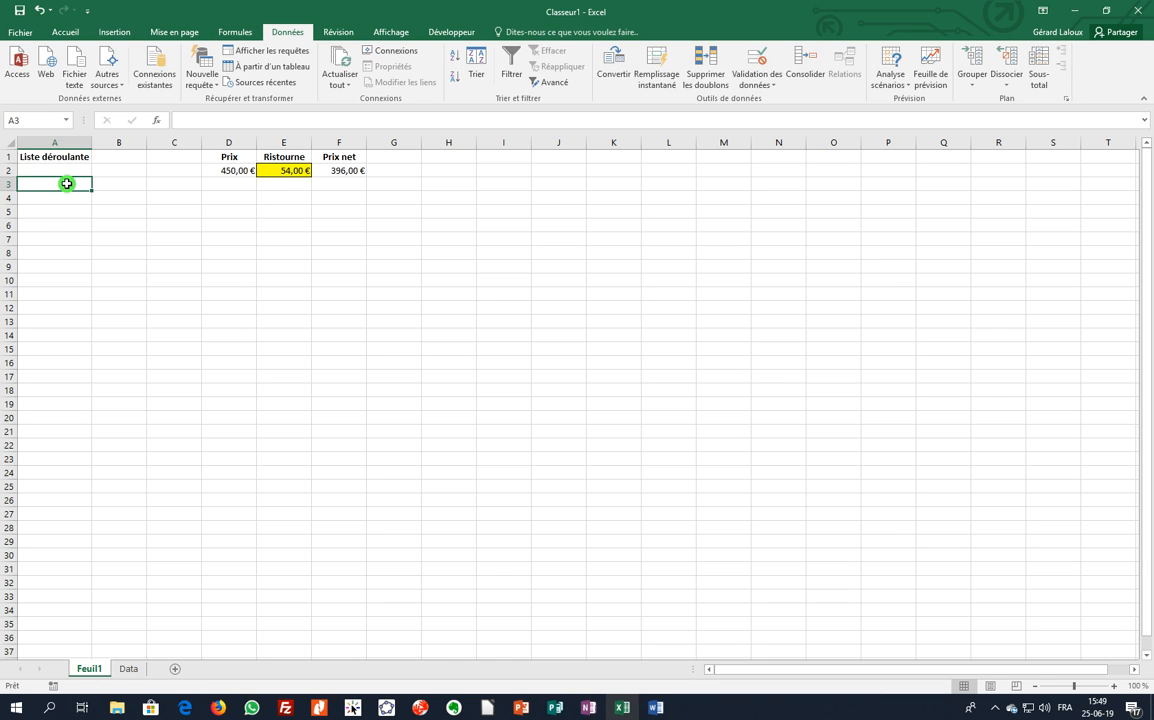
{"action": "left_click", "coordinate": [756, 82]}
{"action": "left_click", "coordinate": [779, 101]}
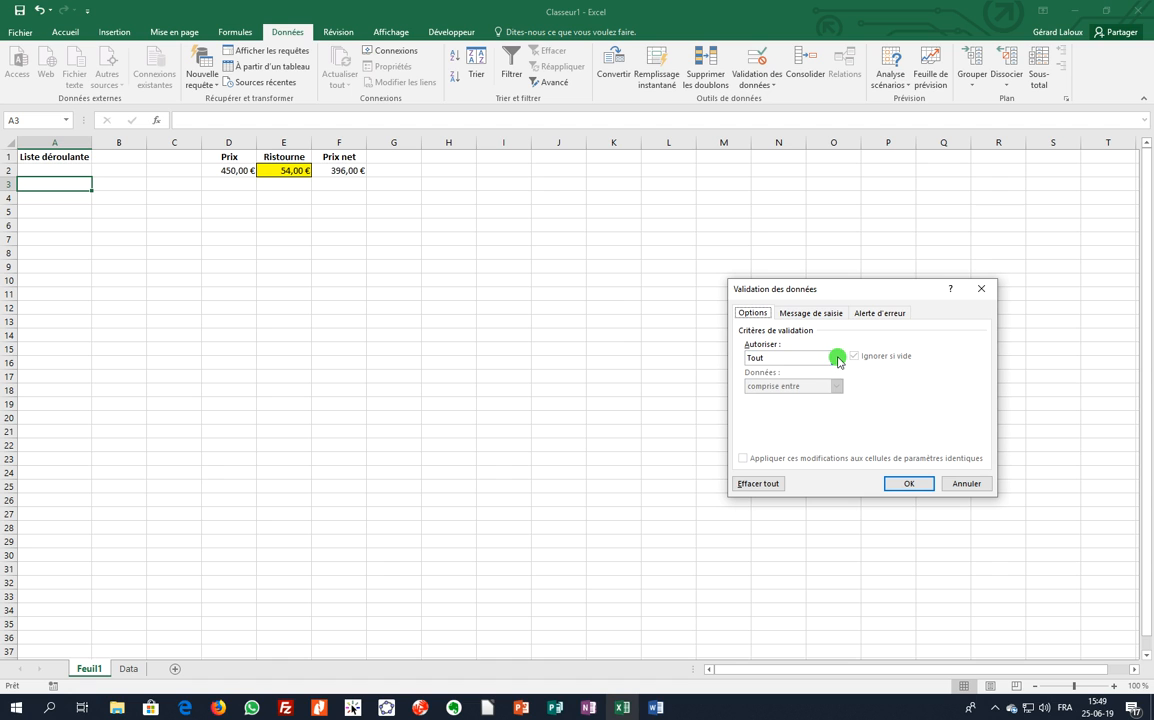
{"action": "left_click", "coordinate": [838, 358]}
{"action": "left_click", "coordinate": [781, 393]}
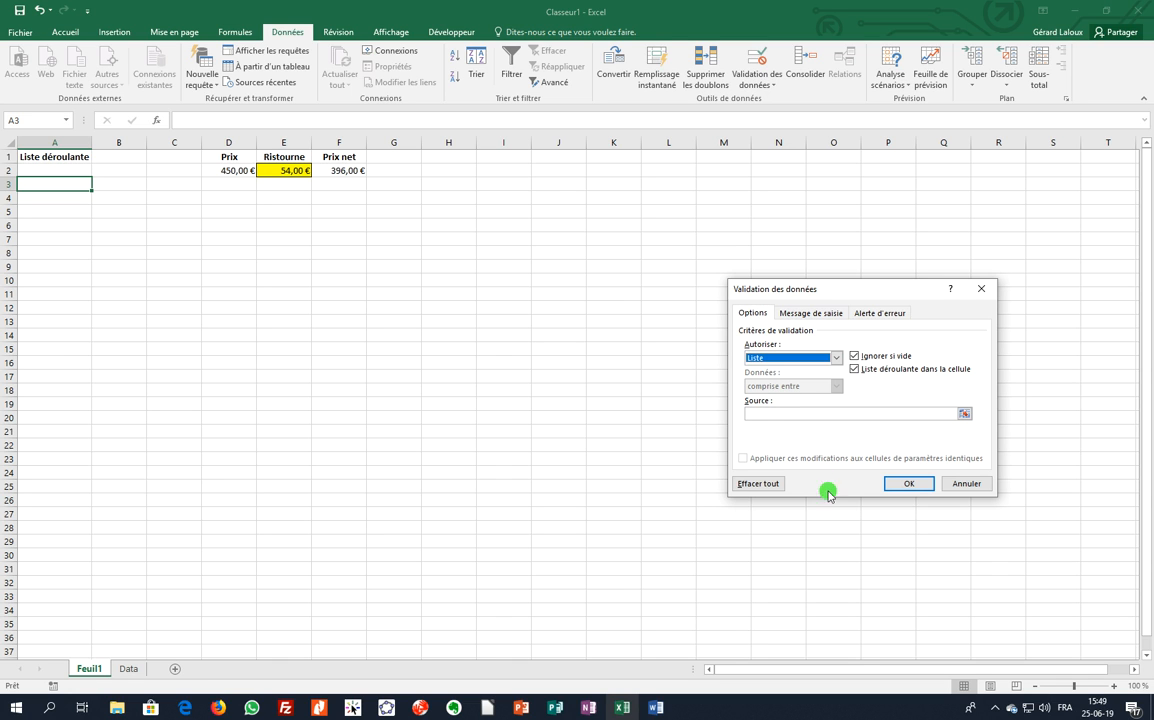
{"action": "left_click", "coordinate": [778, 414]}
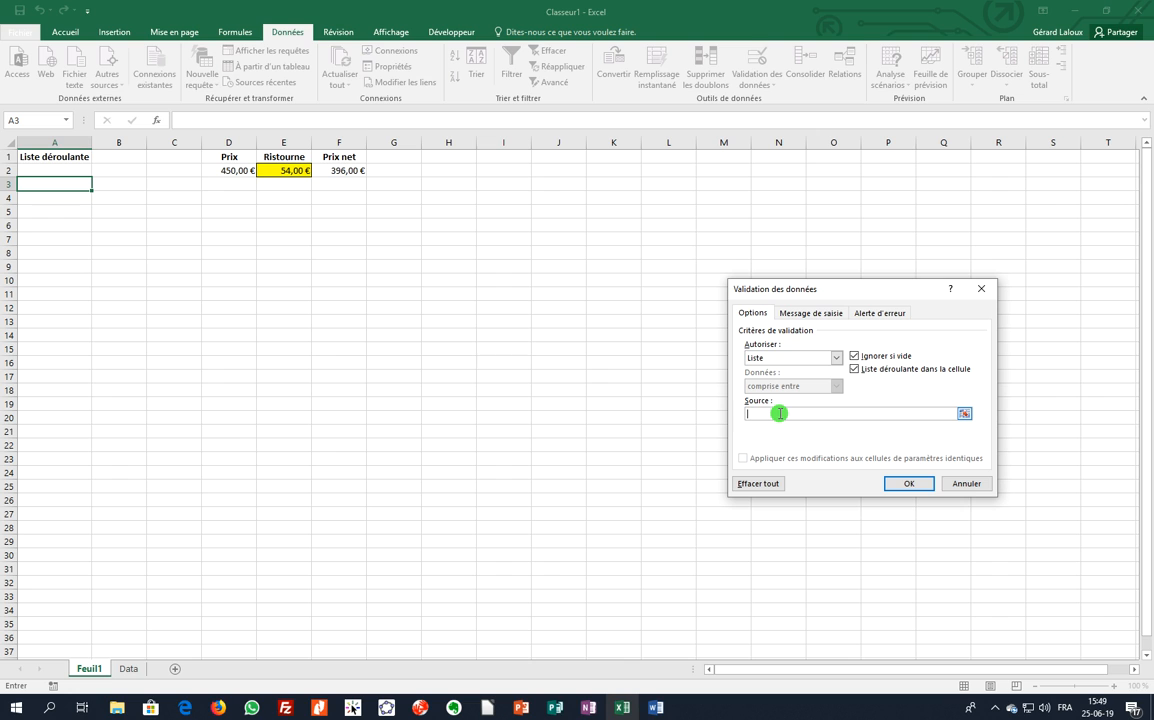
{"action": "type", "text": "="}
{"action": "type", "text": "Maliste"}
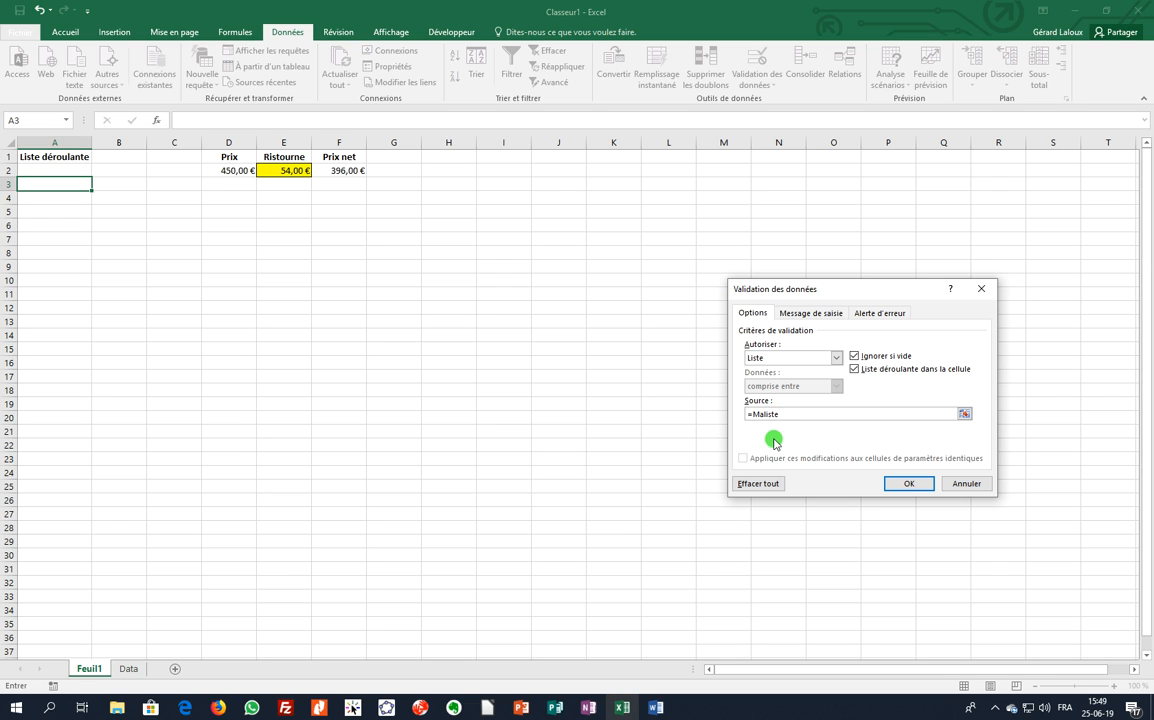
{"action": "left_click", "coordinate": [914, 484]}
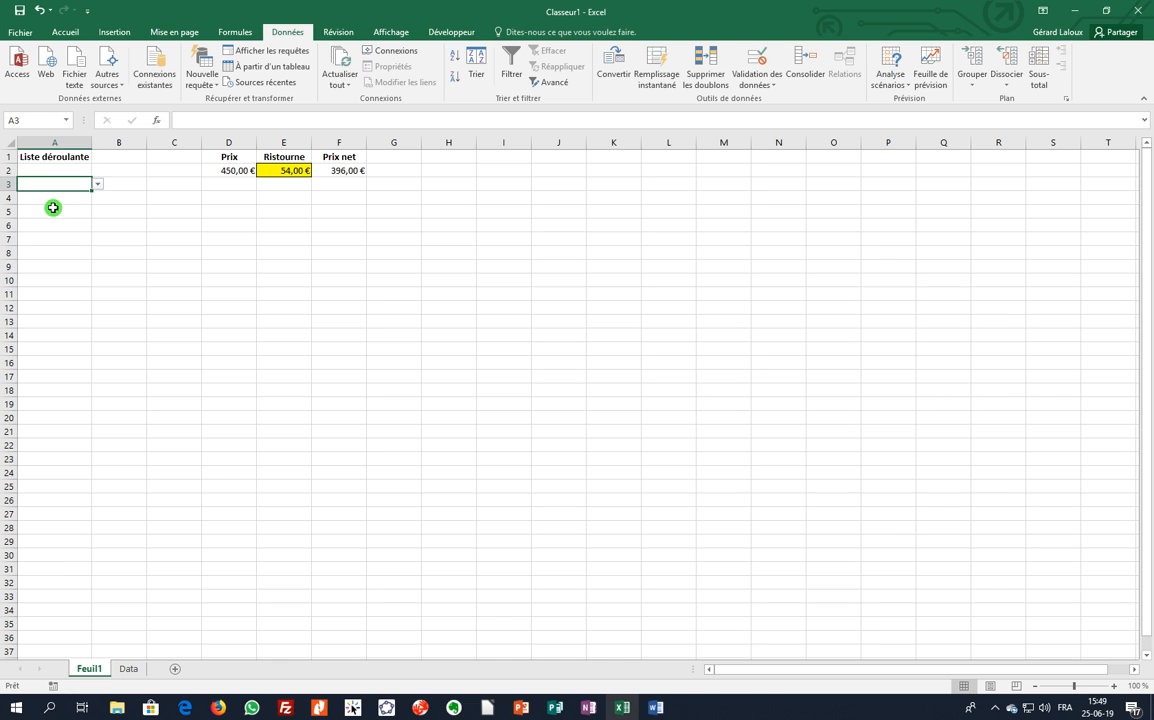
Expand the dropdown in A3 to check its entries, without choosing one.
{"action": "left_click", "coordinate": [97, 184]}
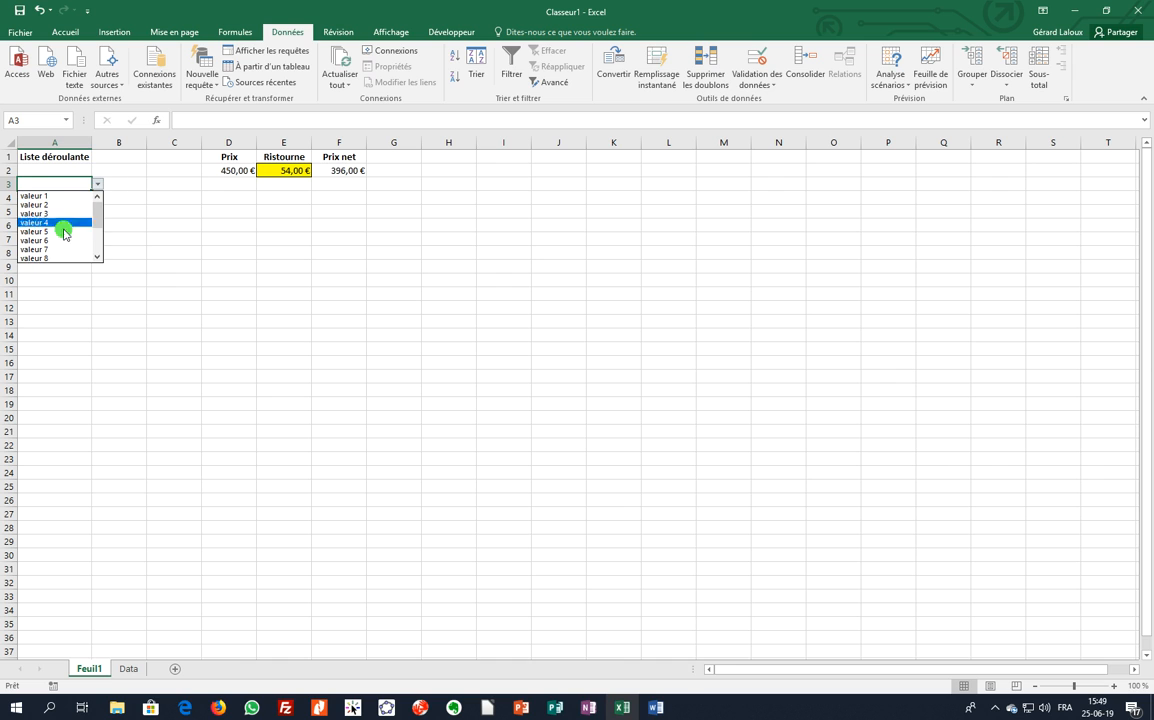
{"action": "mouse_move", "coordinate": [98, 213]}
{"action": "left_mouse_down"}
{"action": "mouse_move", "coordinate": [101, 249]}
{"action": "mouse_move", "coordinate": [104, 209]}
{"action": "left_mouse_up"}
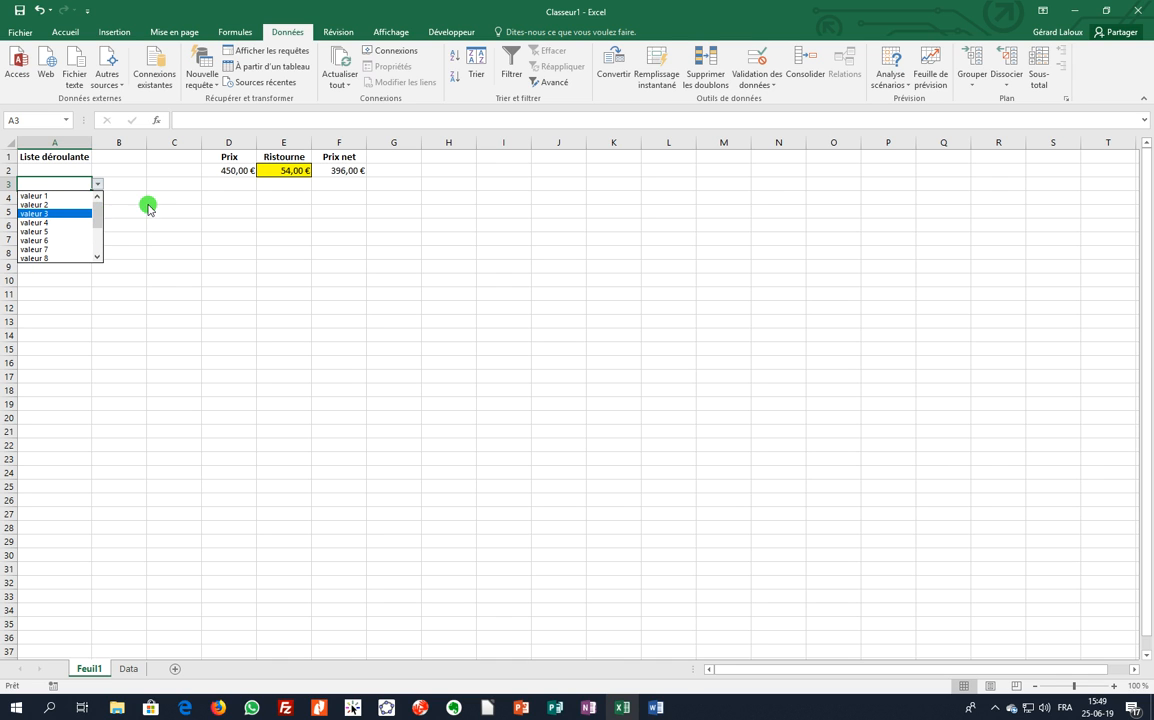
{"action": "left_click", "coordinate": [164, 197]}
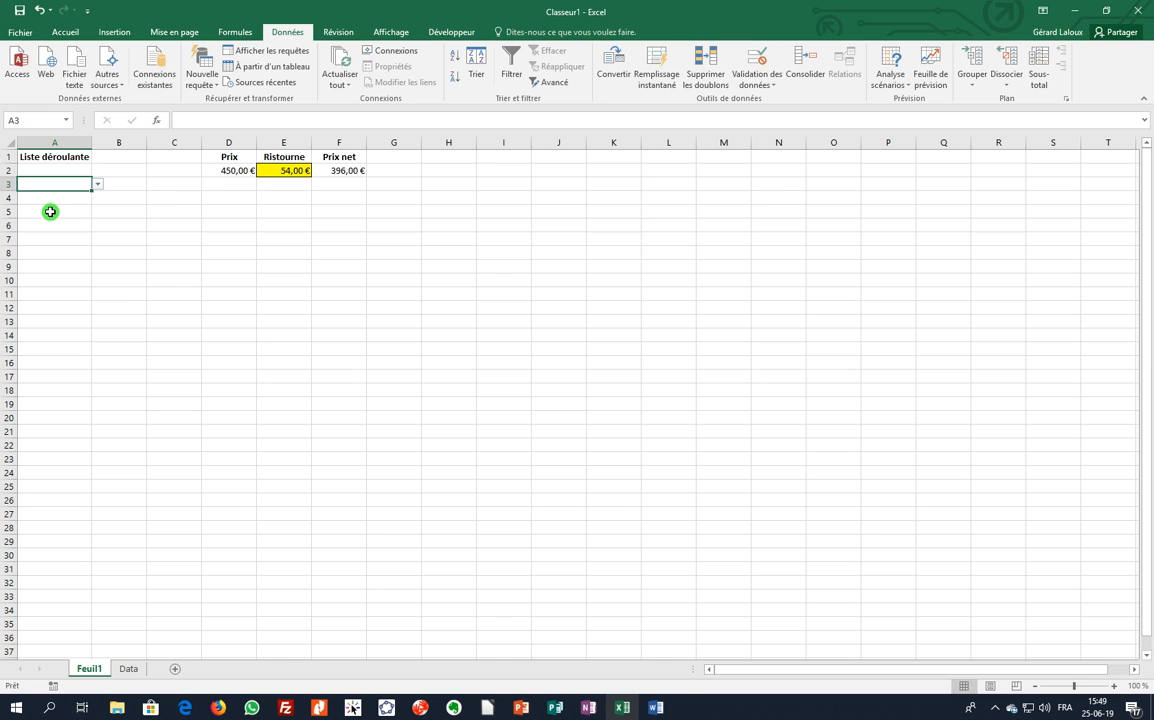
Add Liste data validation to cell A4 with the source Maliste, without an equals sign, and expand its dropdown.
{"action": "left_click", "coordinate": [50, 198]}
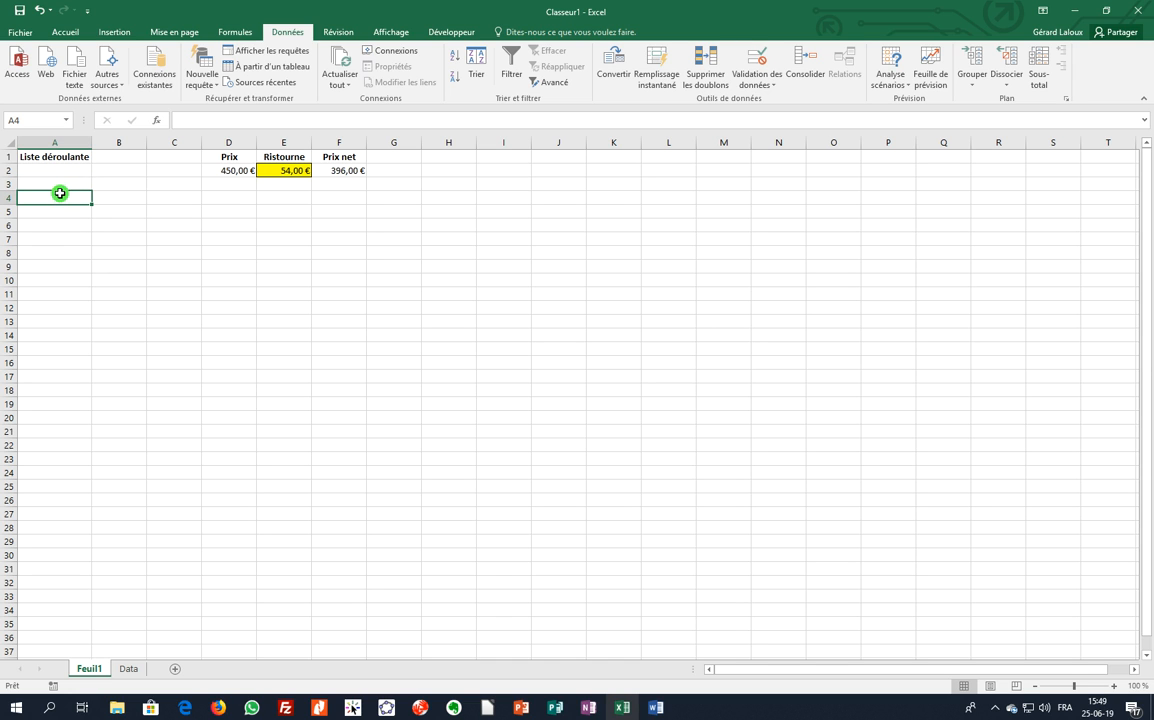
{"action": "left_click", "coordinate": [758, 84]}
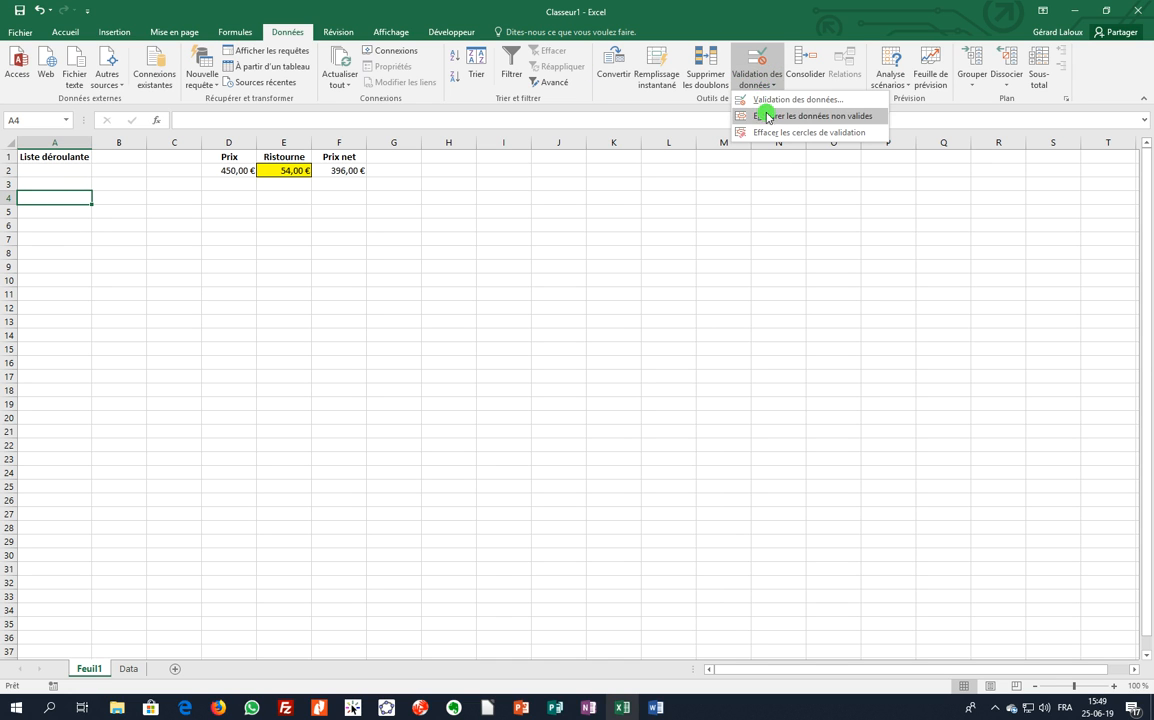
{"action": "left_click", "coordinate": [771, 100]}
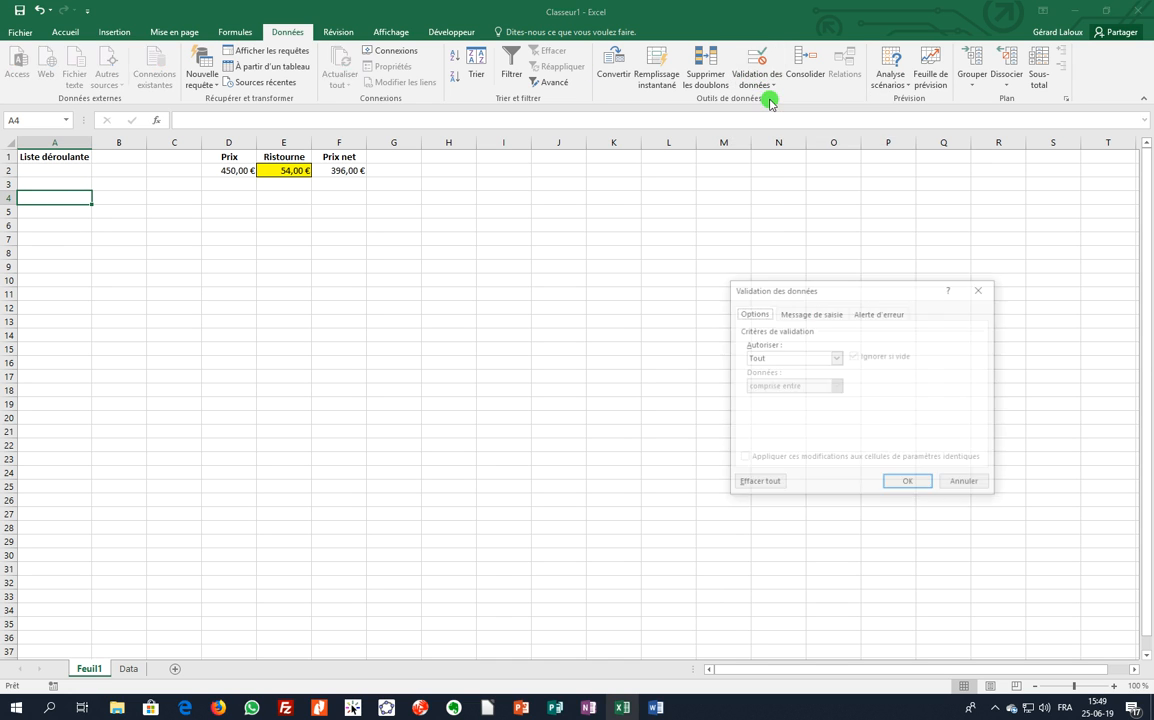
{"action": "left_click", "coordinate": [836, 357]}
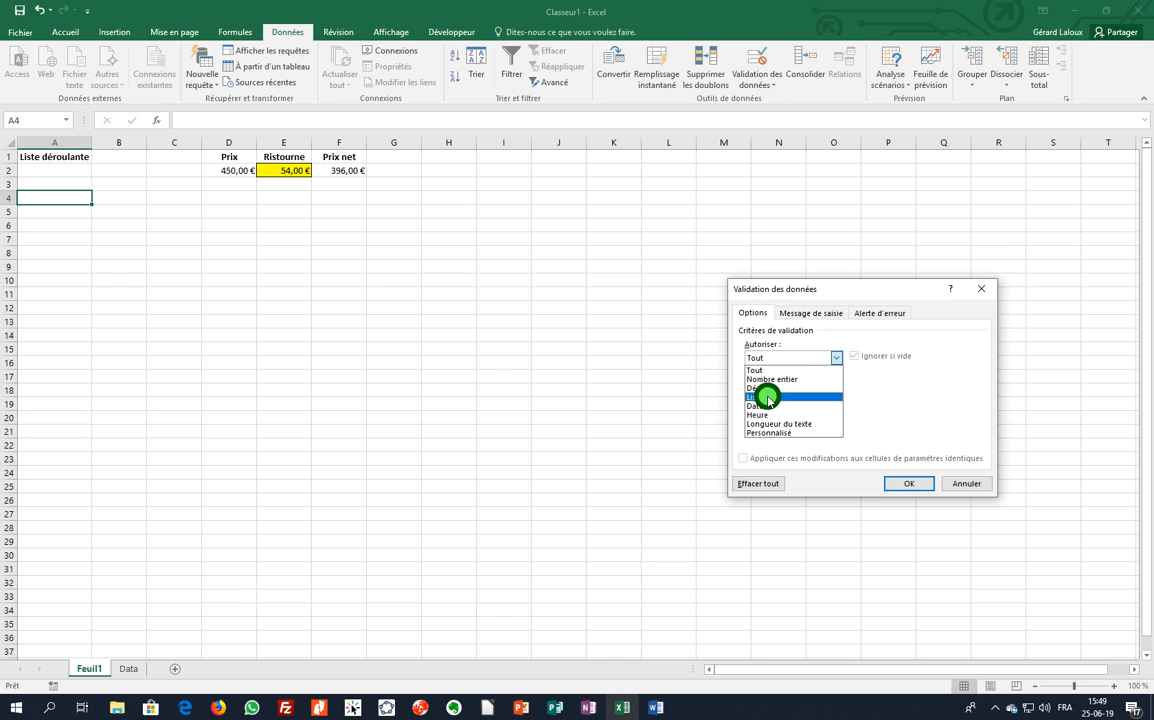
{"action": "left_click", "coordinate": [770, 397]}
{"action": "left_click", "coordinate": [778, 407]}
{"action": "type", "text": "Maliste"}
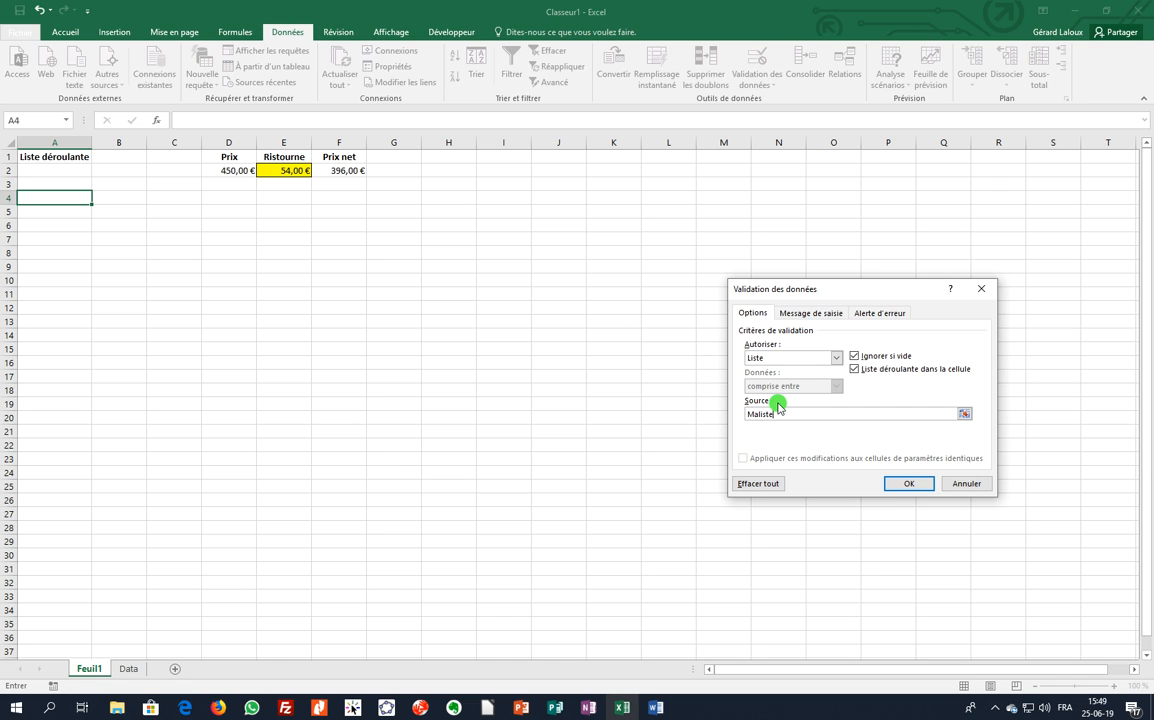
{"action": "left_click", "coordinate": [912, 484]}
{"action": "left_click", "coordinate": [97, 198]}
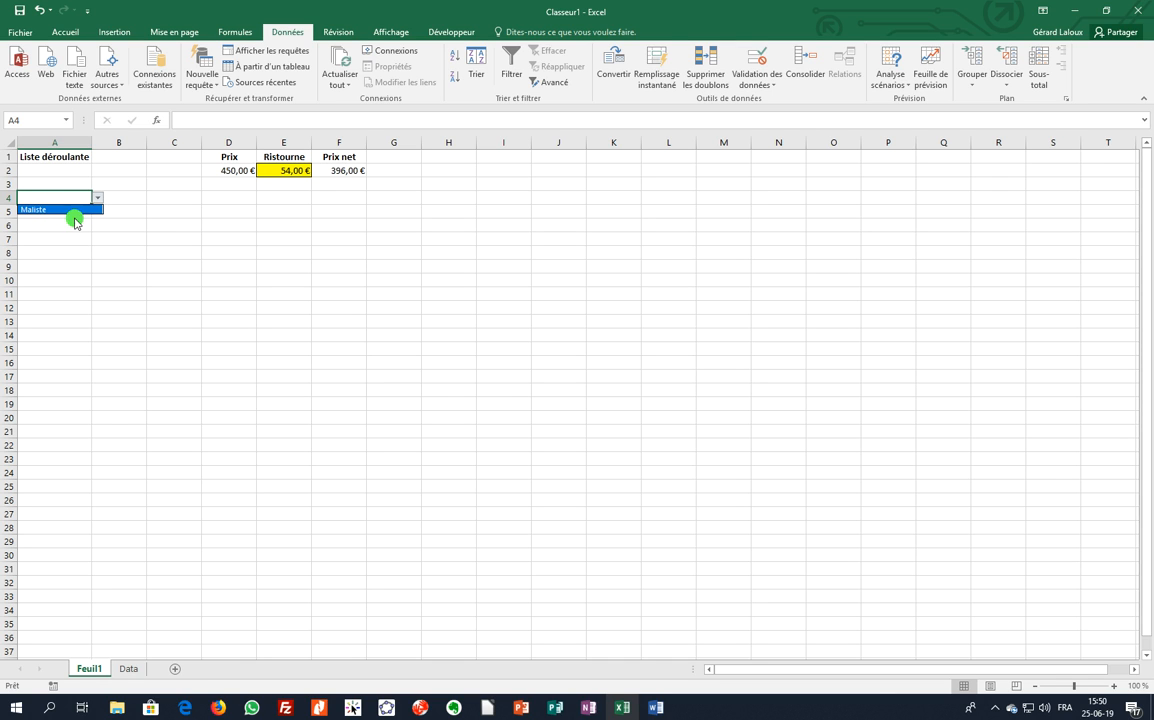
Review the data validation source of cell A3 for comparison with A4.
{"action": "left_click", "coordinate": [65, 181]}
{"action": "left_click", "coordinate": [66, 181]}
{"action": "left_click", "coordinate": [757, 79]}
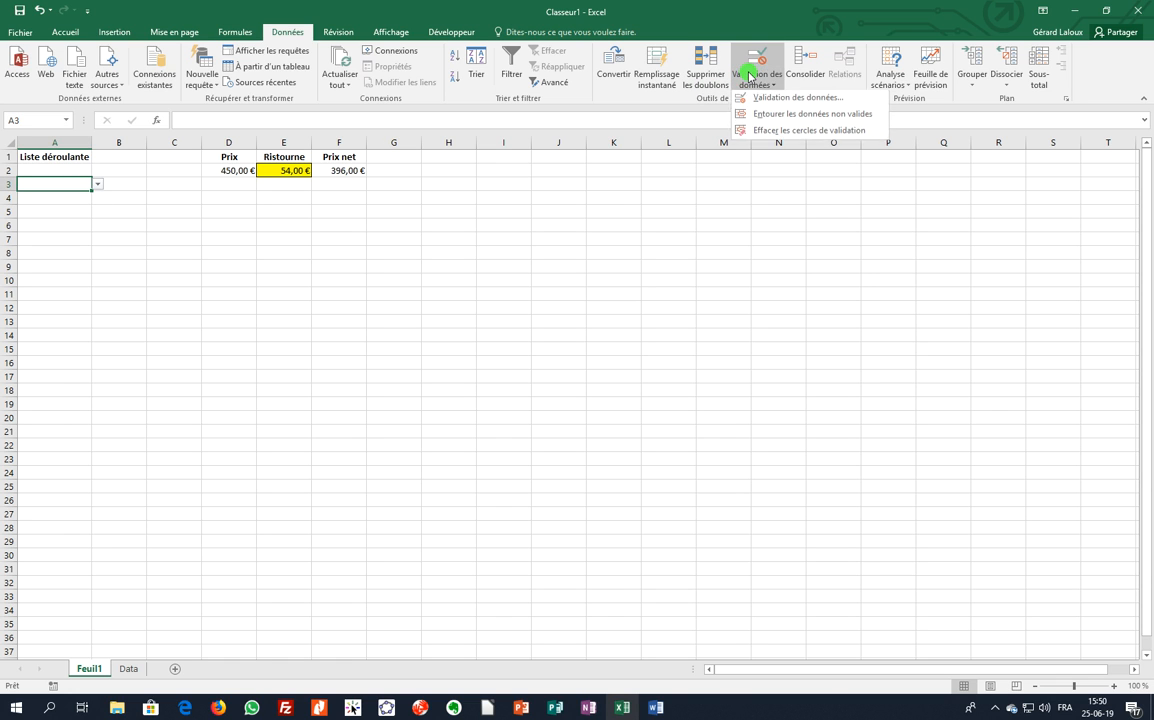
{"action": "left_click", "coordinate": [775, 99]}
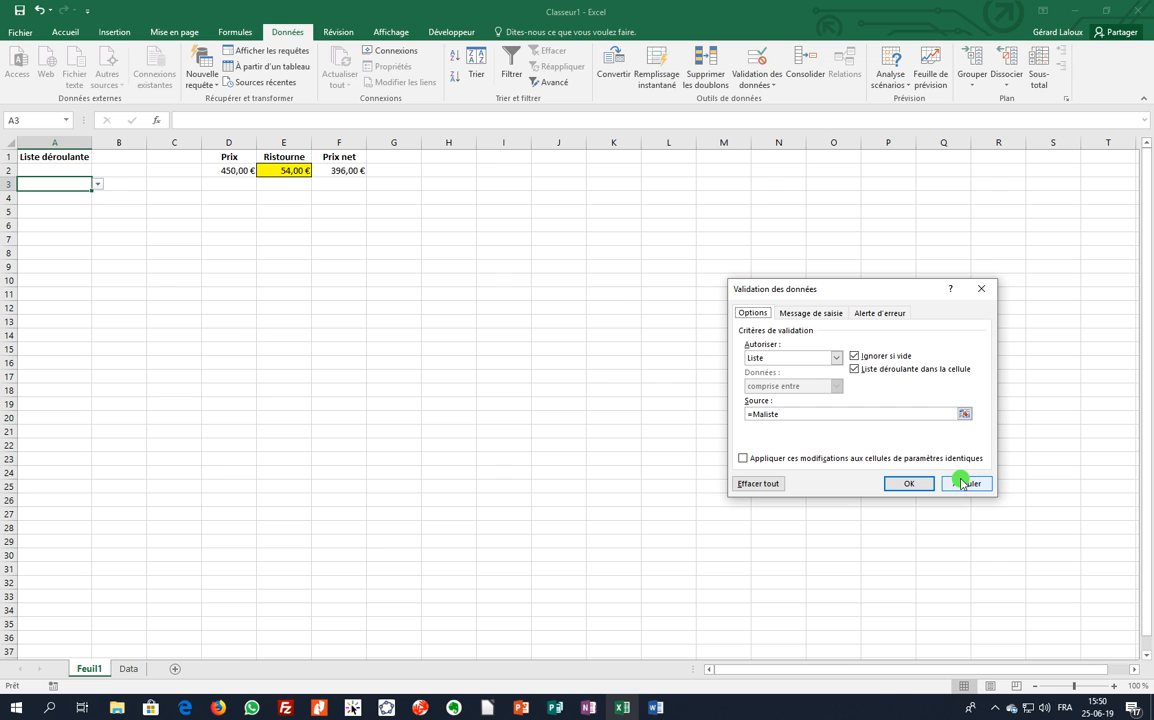
{"action": "left_click", "coordinate": [898, 484]}
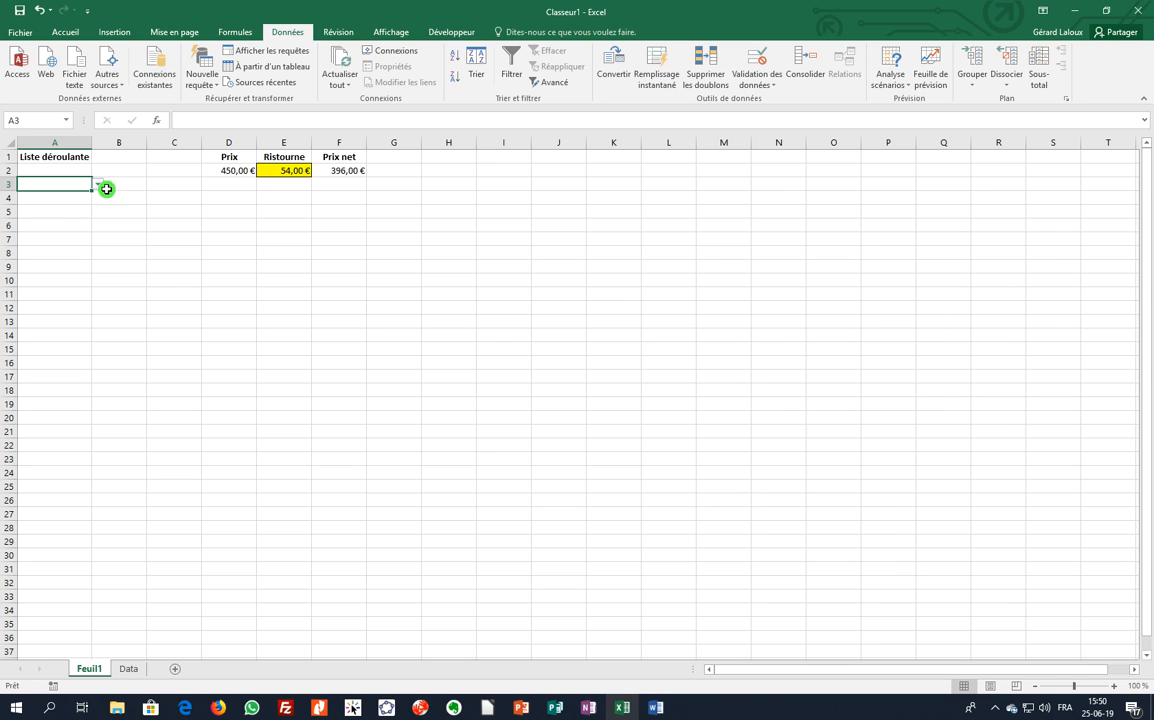
Check the dropdown cell A2 and the discount formula in E2.
{"action": "left_click", "coordinate": [68, 173]}
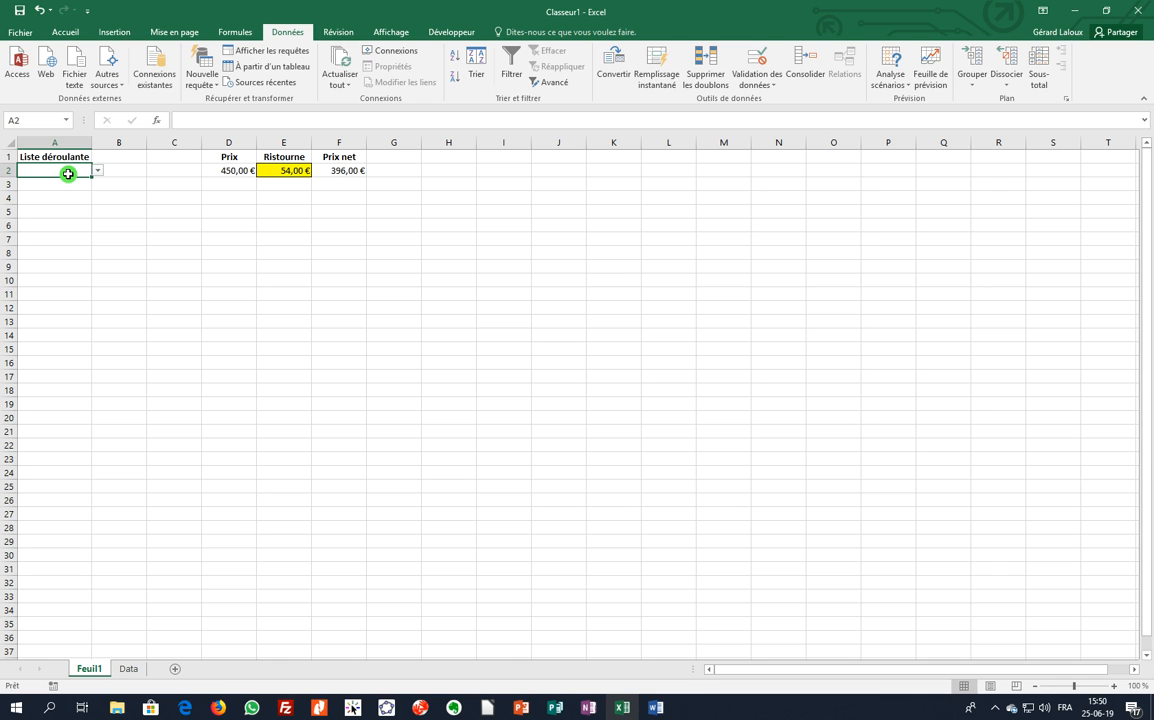
{"action": "left_click", "coordinate": [278, 166]}
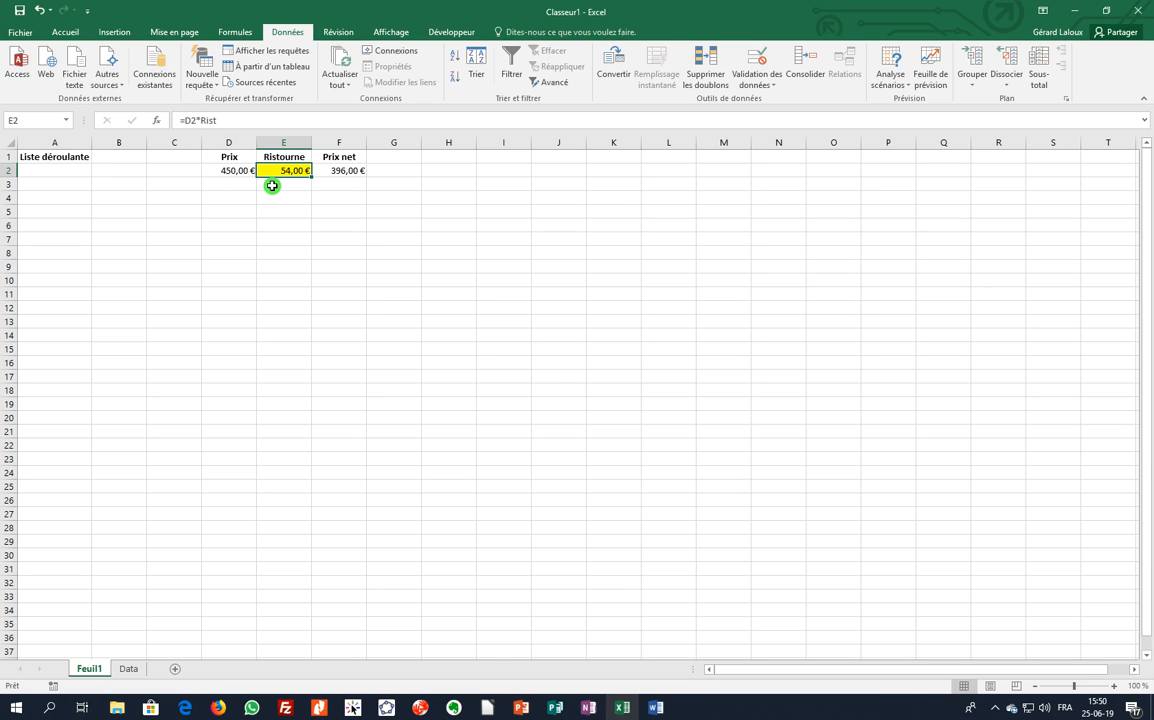
{"action": "left_click", "coordinate": [65, 171]}
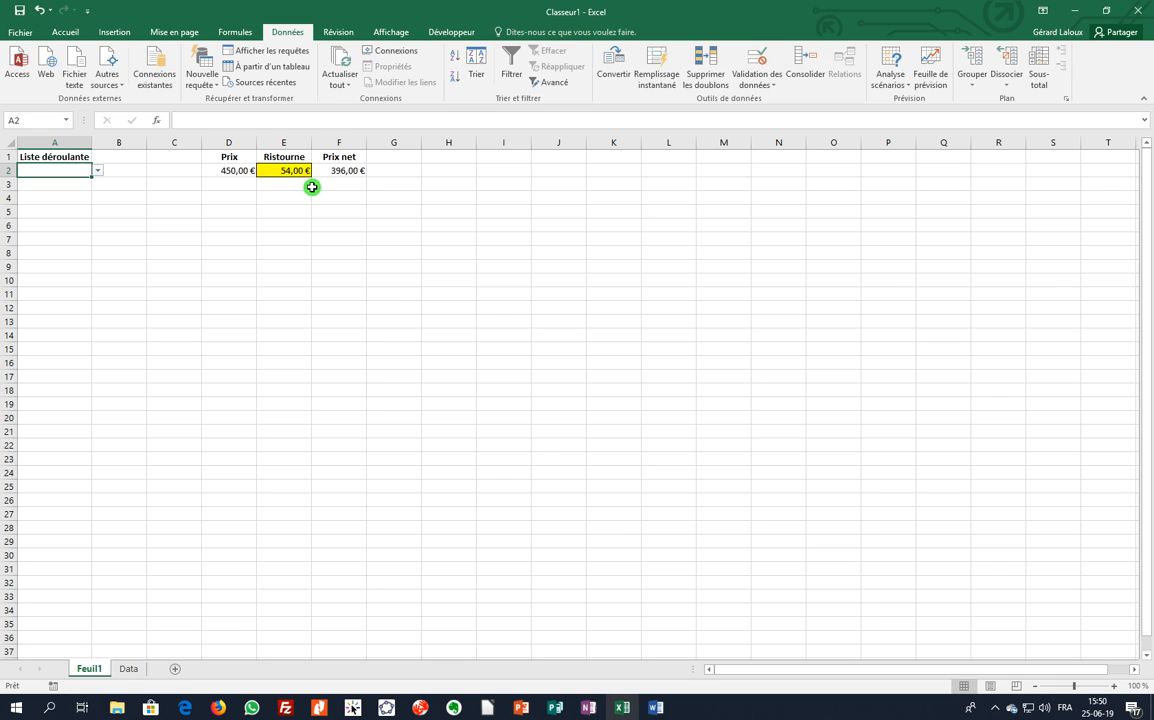
Examine the references of Maliste and Rist in the Name Manager, including Rist's edit settings, and close it without changes.
{"action": "left_click", "coordinate": [232, 31]}
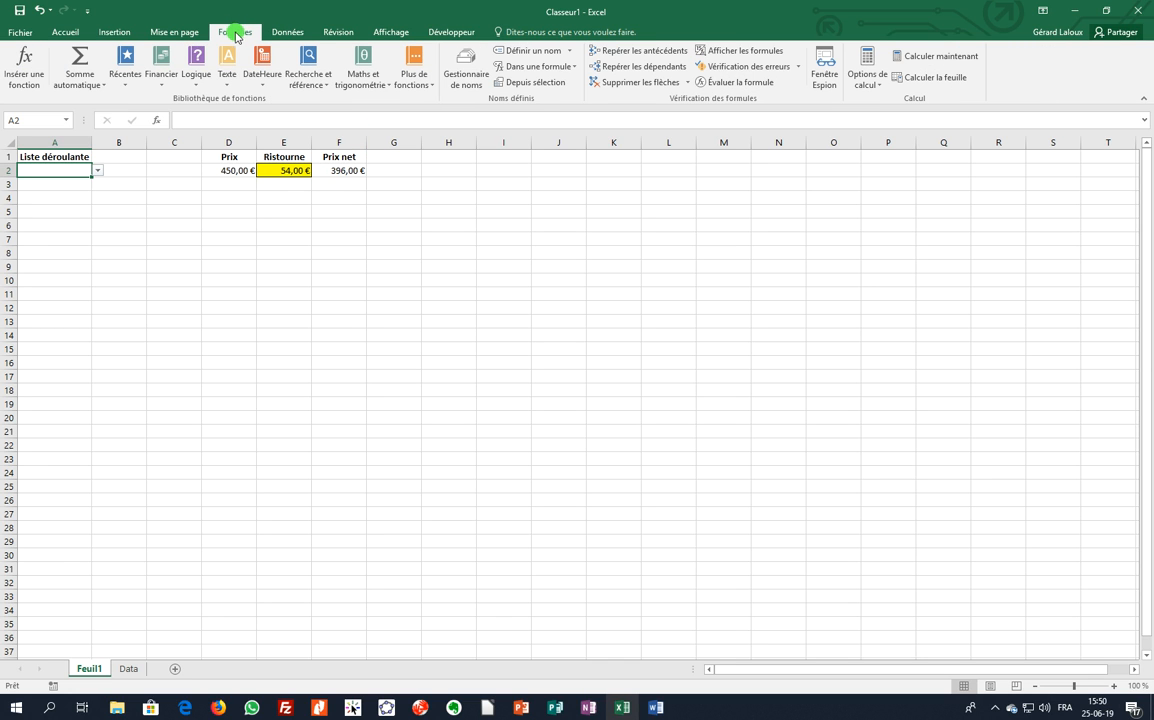
{"action": "left_click", "coordinate": [466, 72]}
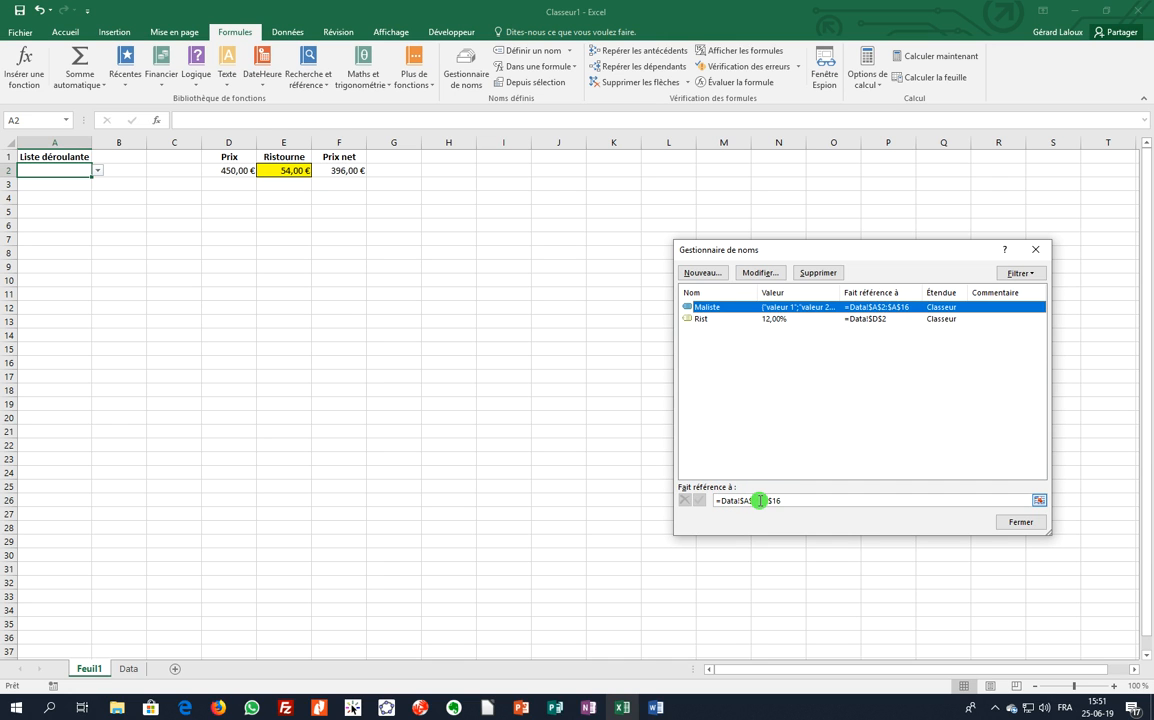
{"action": "left_click", "coordinate": [702, 319]}
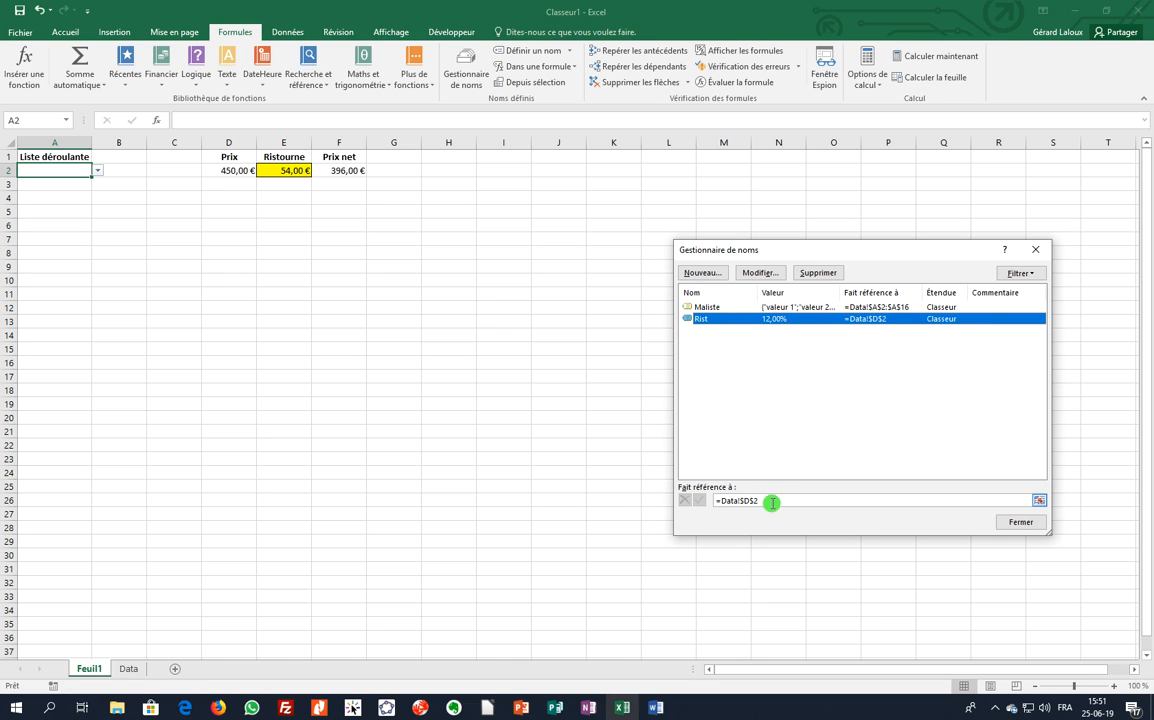
{"action": "left_click", "coordinate": [700, 307]}
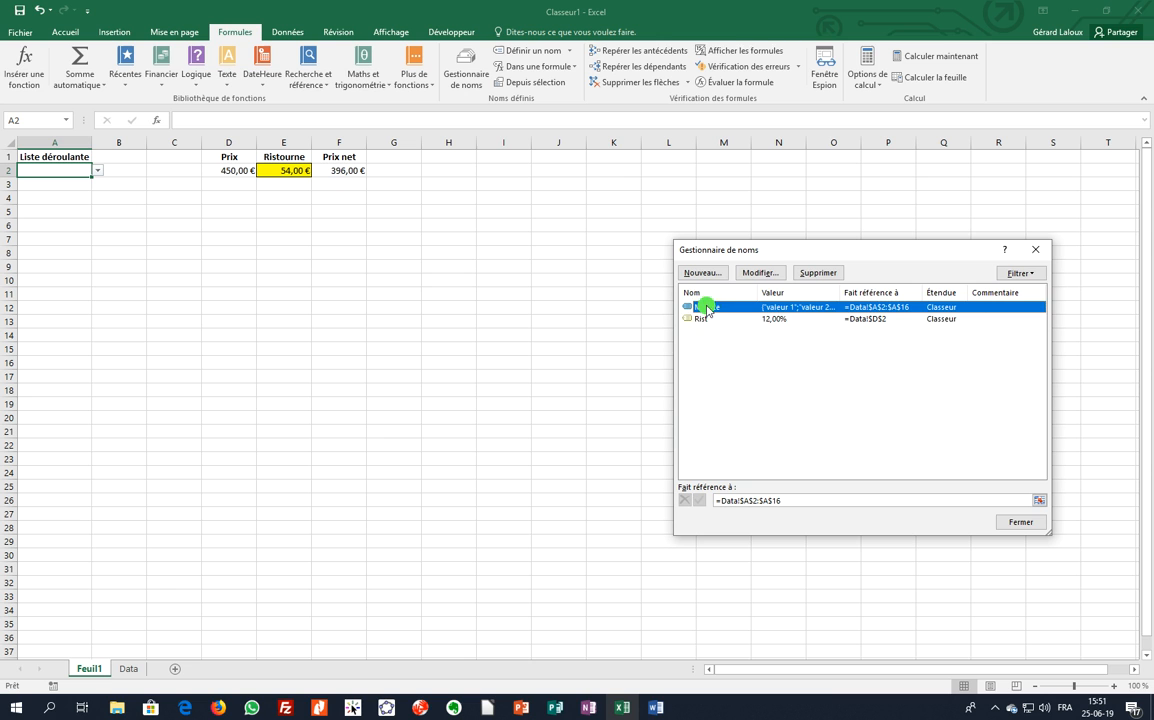
{"action": "left_click", "coordinate": [698, 319]}
{"action": "left_click", "coordinate": [770, 274]}
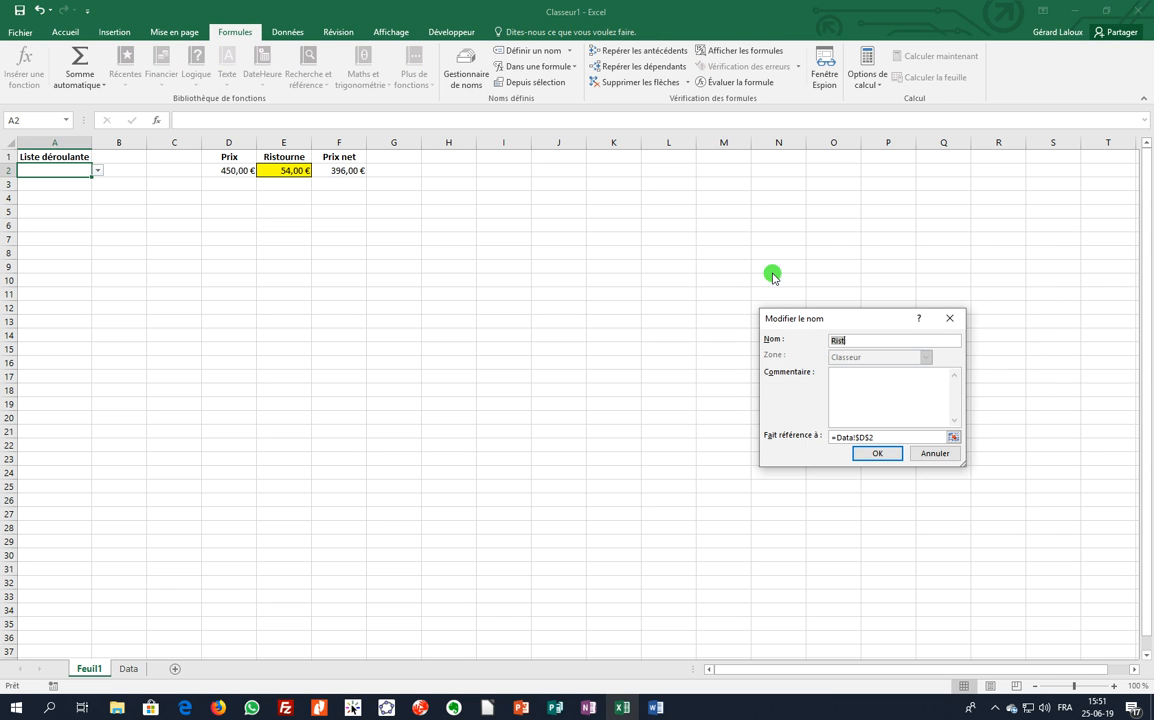
{"action": "left_click", "coordinate": [934, 455]}
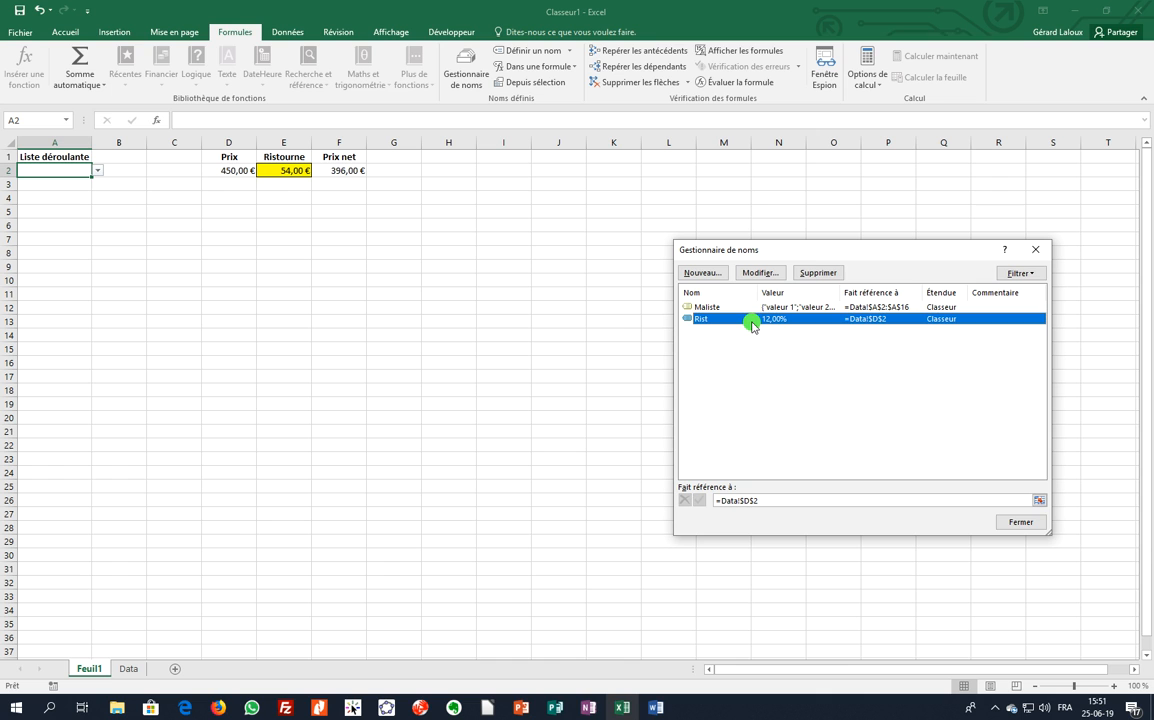
{"action": "left_click", "coordinate": [1014, 522]}
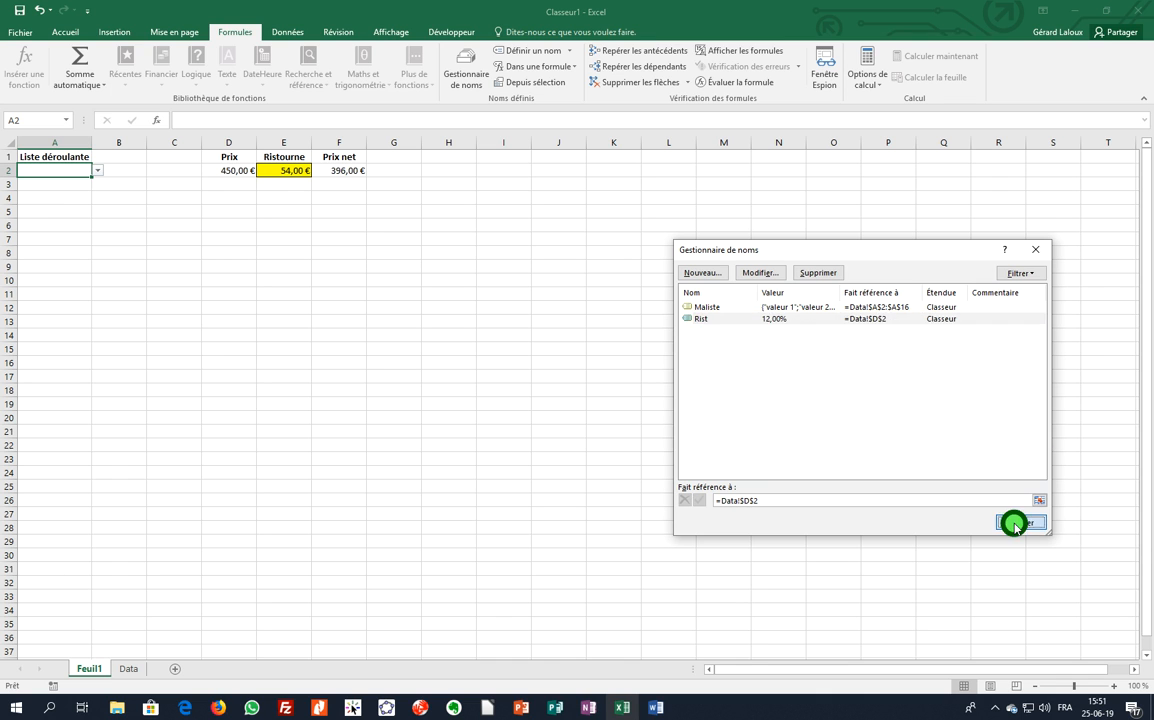